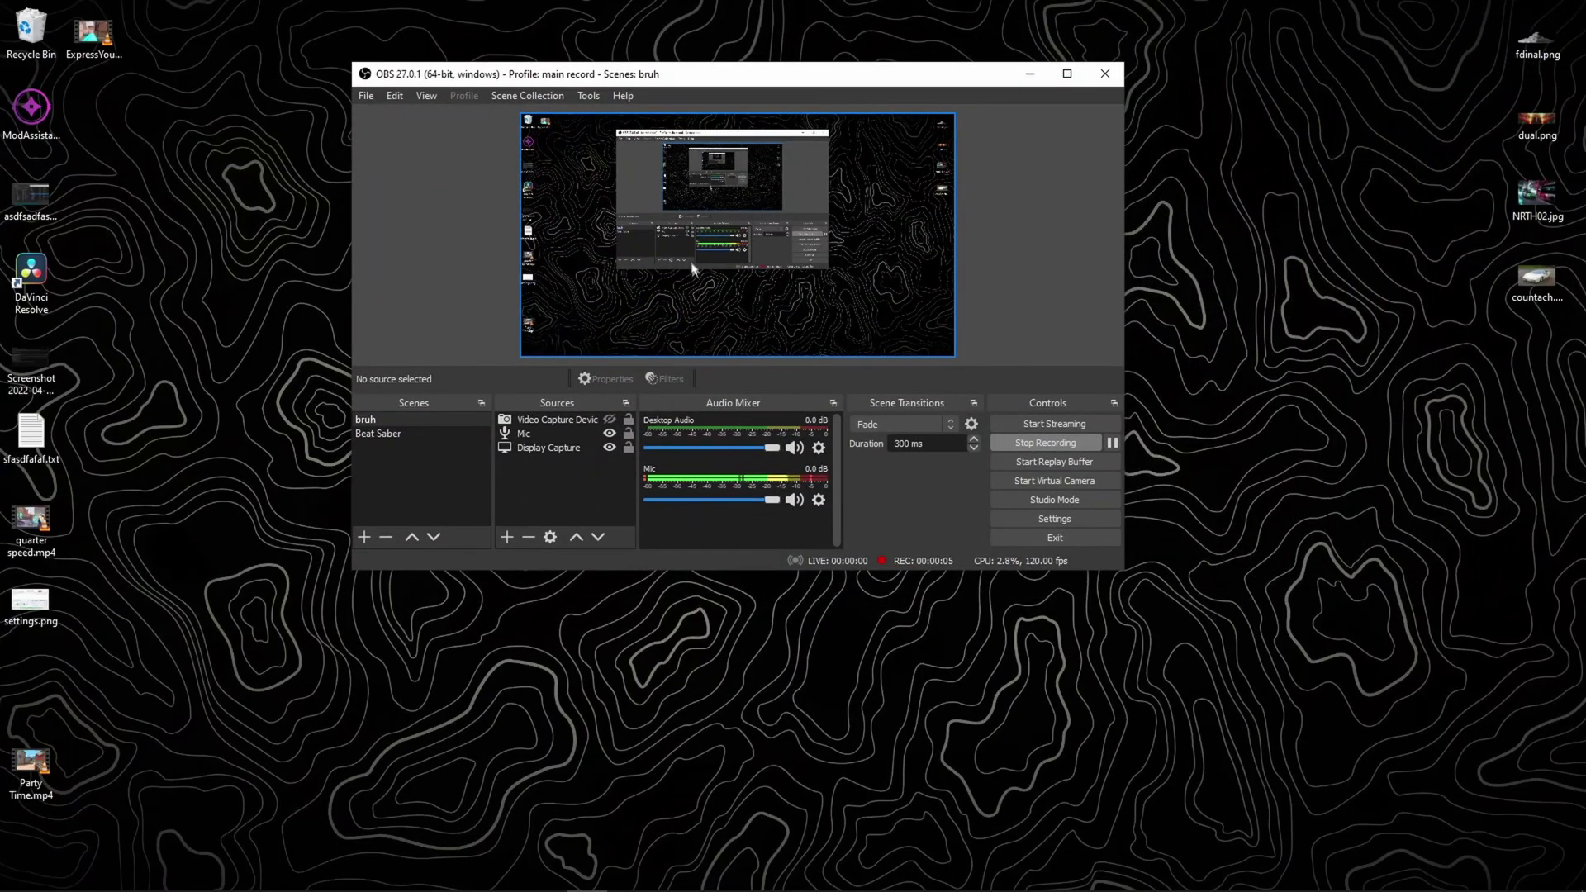
- Show OBS Output settings' Replay Buffer options: enabled, 60 s maximum replay, 1000 MB memory
click(1021, 520)
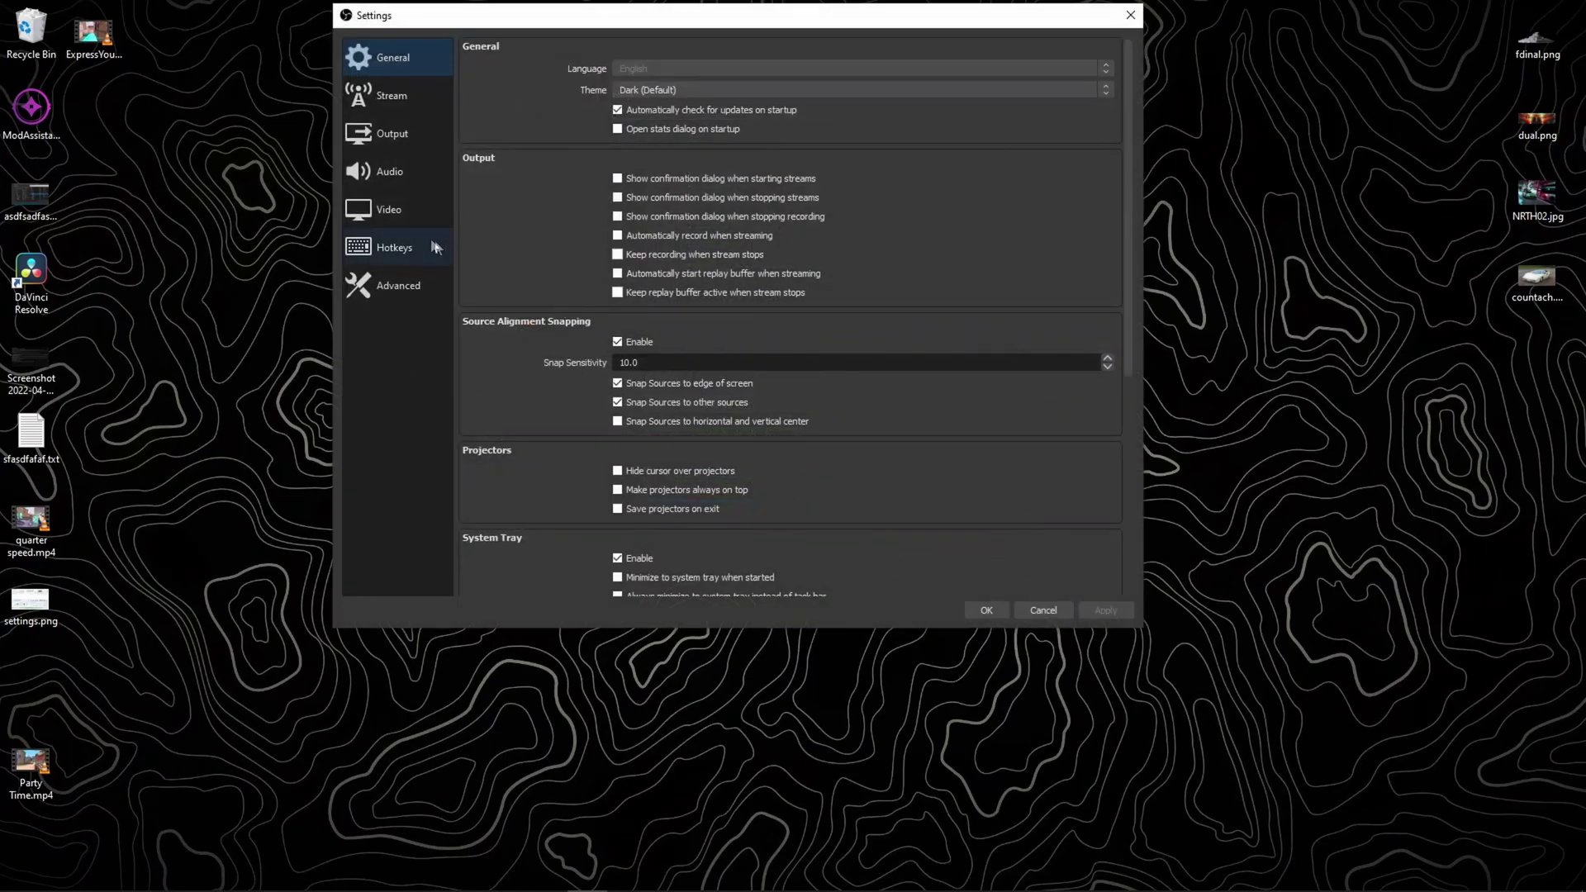
click(388, 209)
click(392, 133)
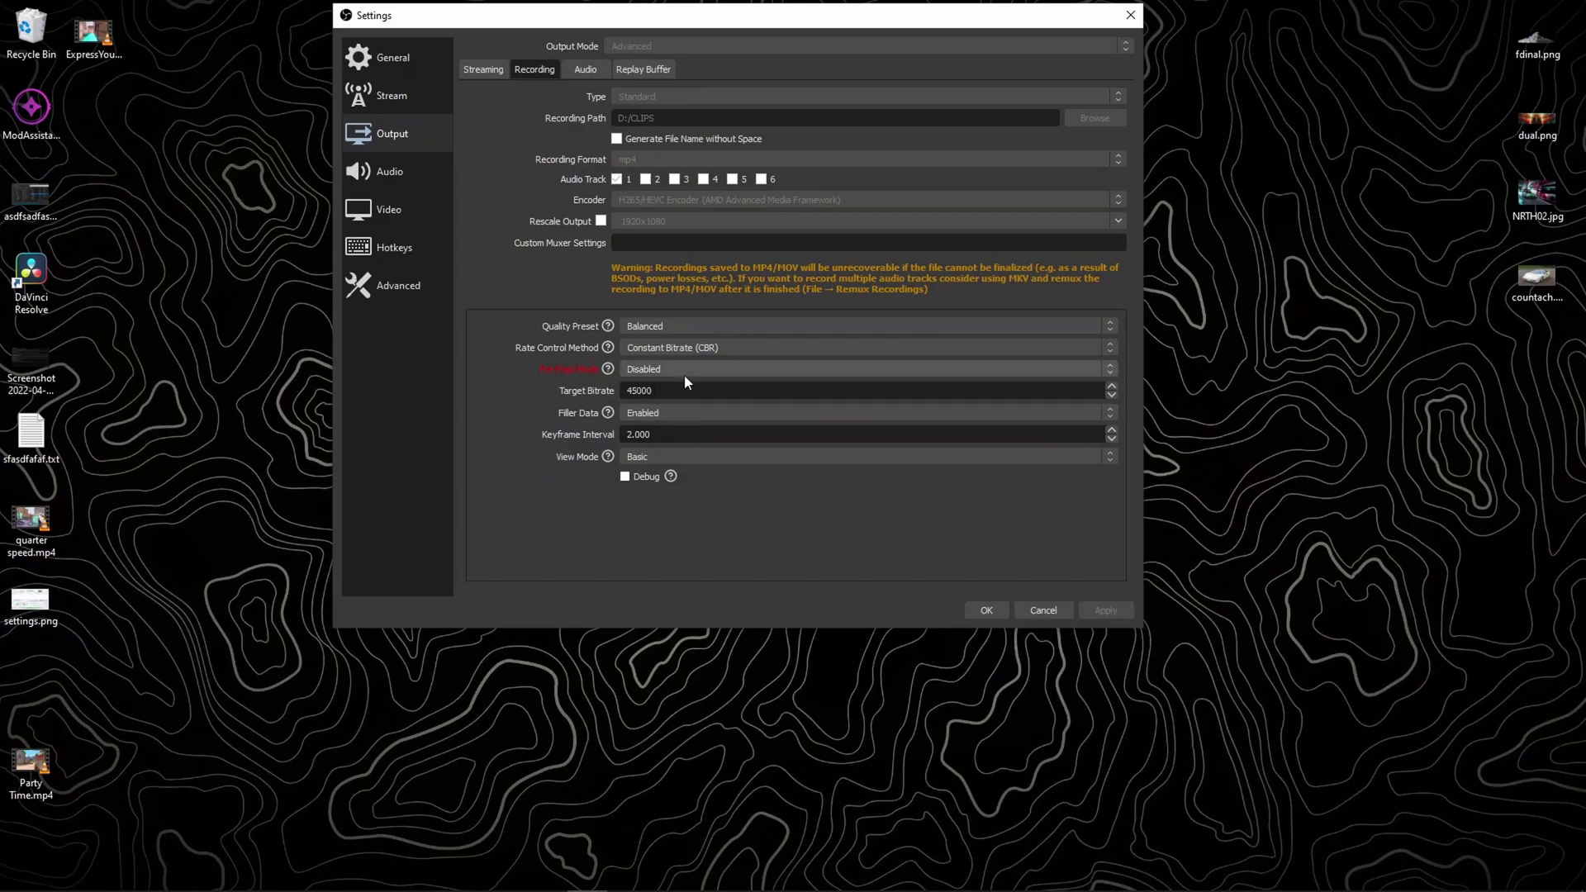
click(657, 70)
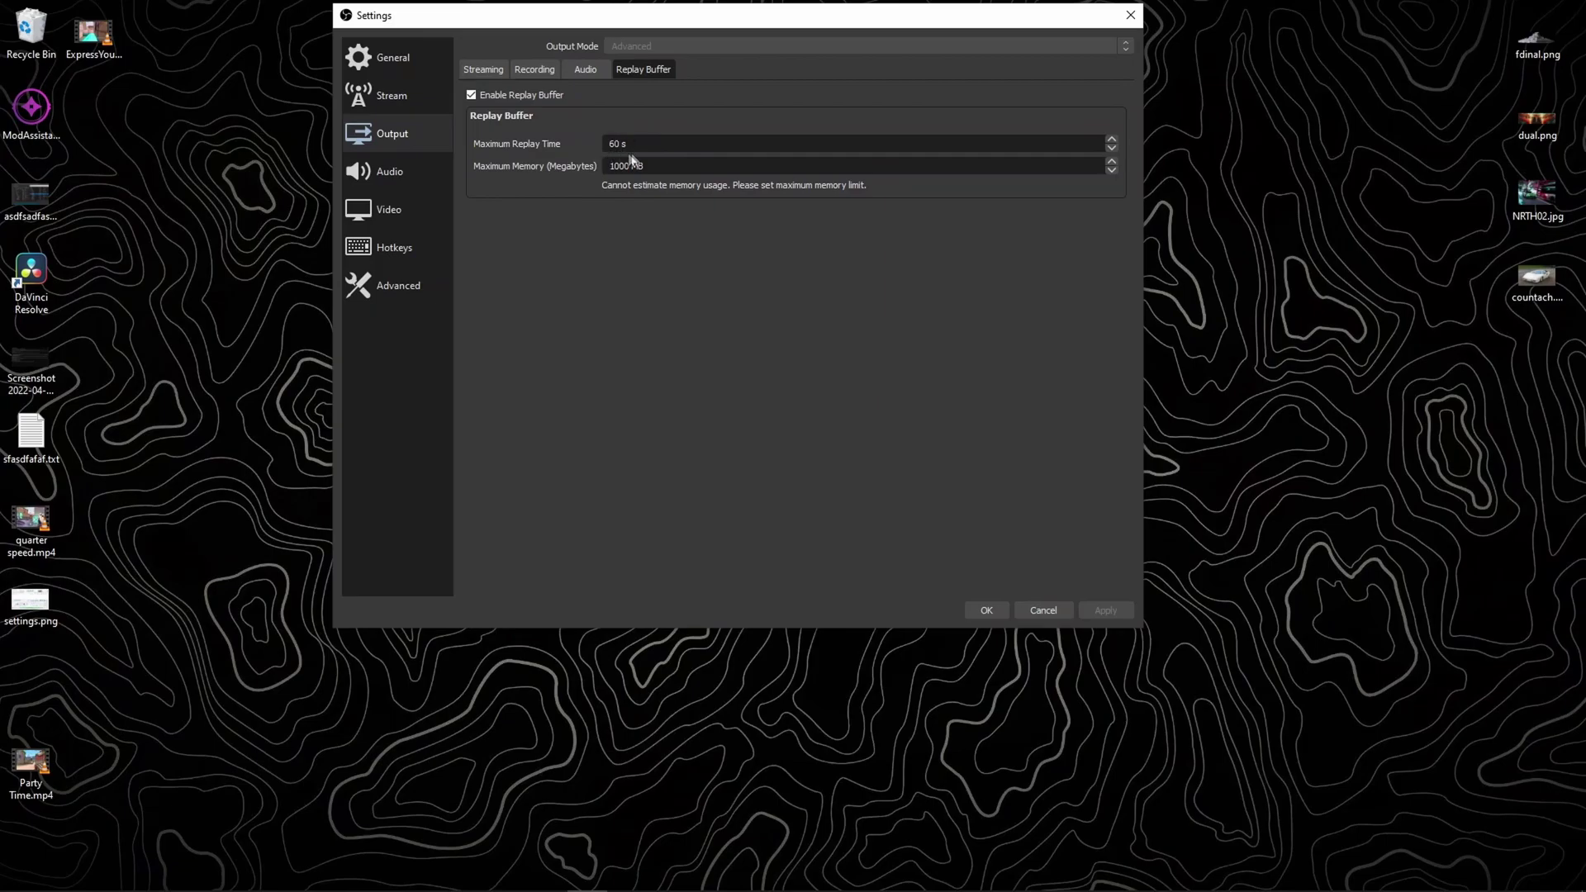
- Check the OBS Video settings, then close Settings back to the main window
click(424, 200)
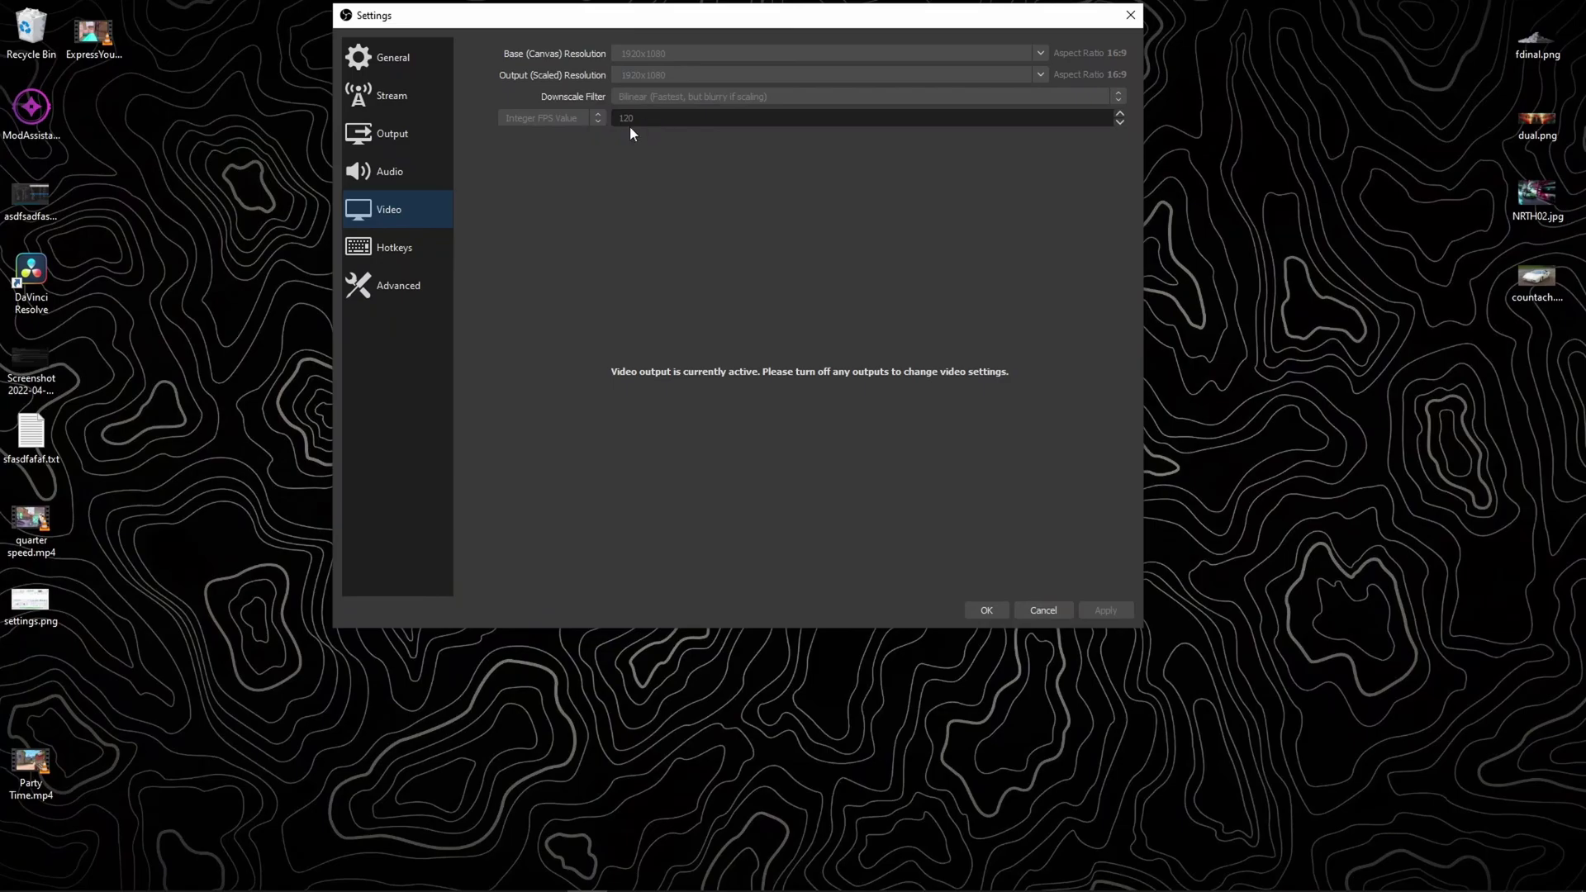
click(1043, 610)
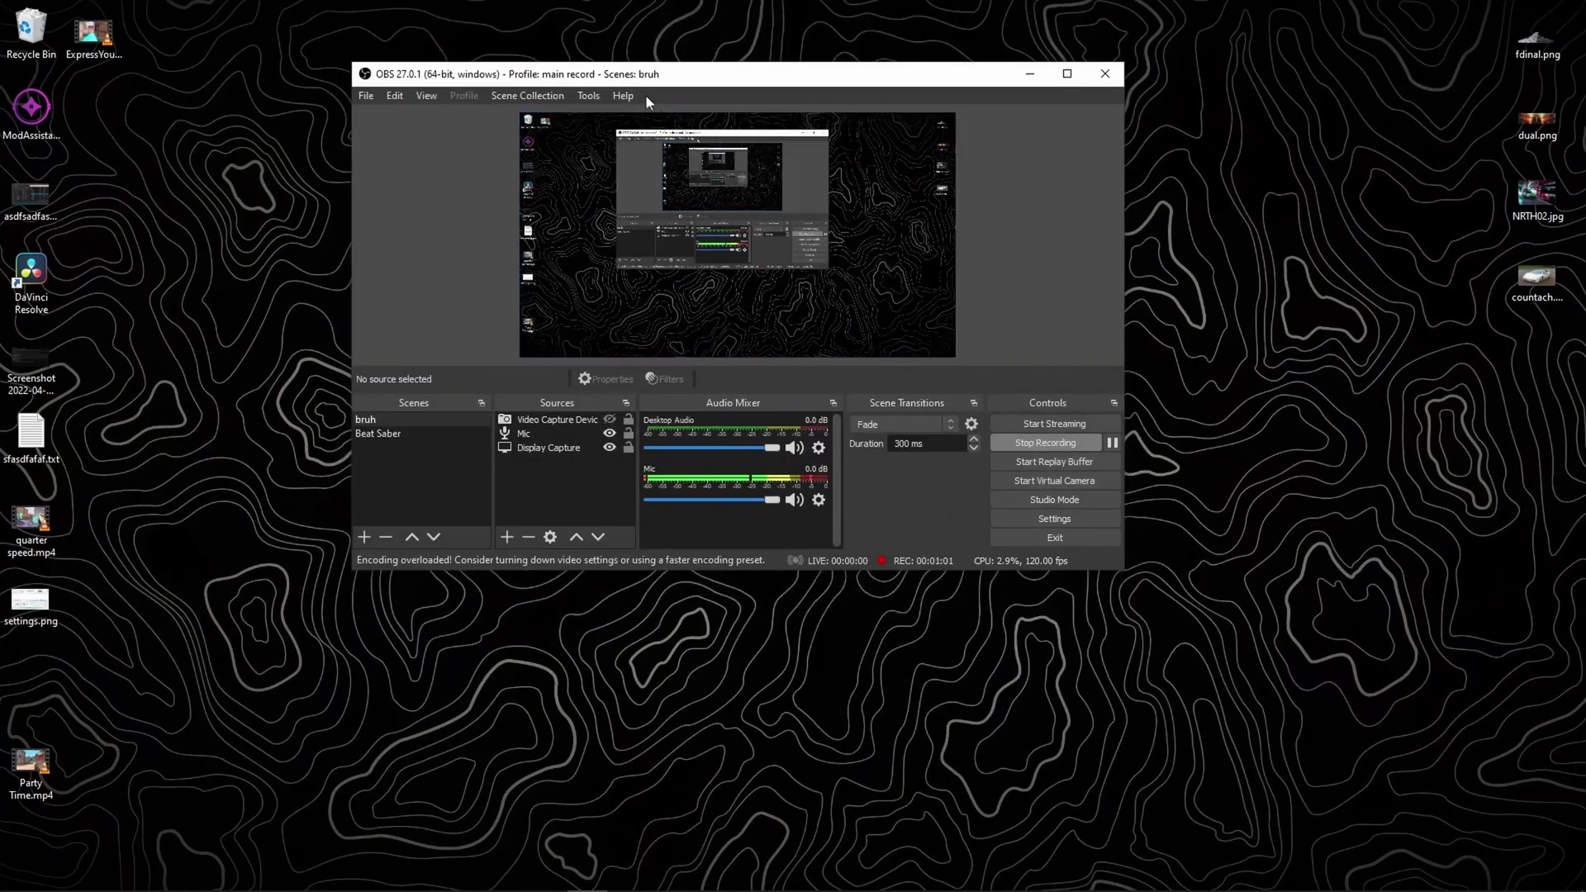
- Move the OBS window aside and open File Explorer on the D:\CLIPS folder
drag(634, 74, 522, 38)
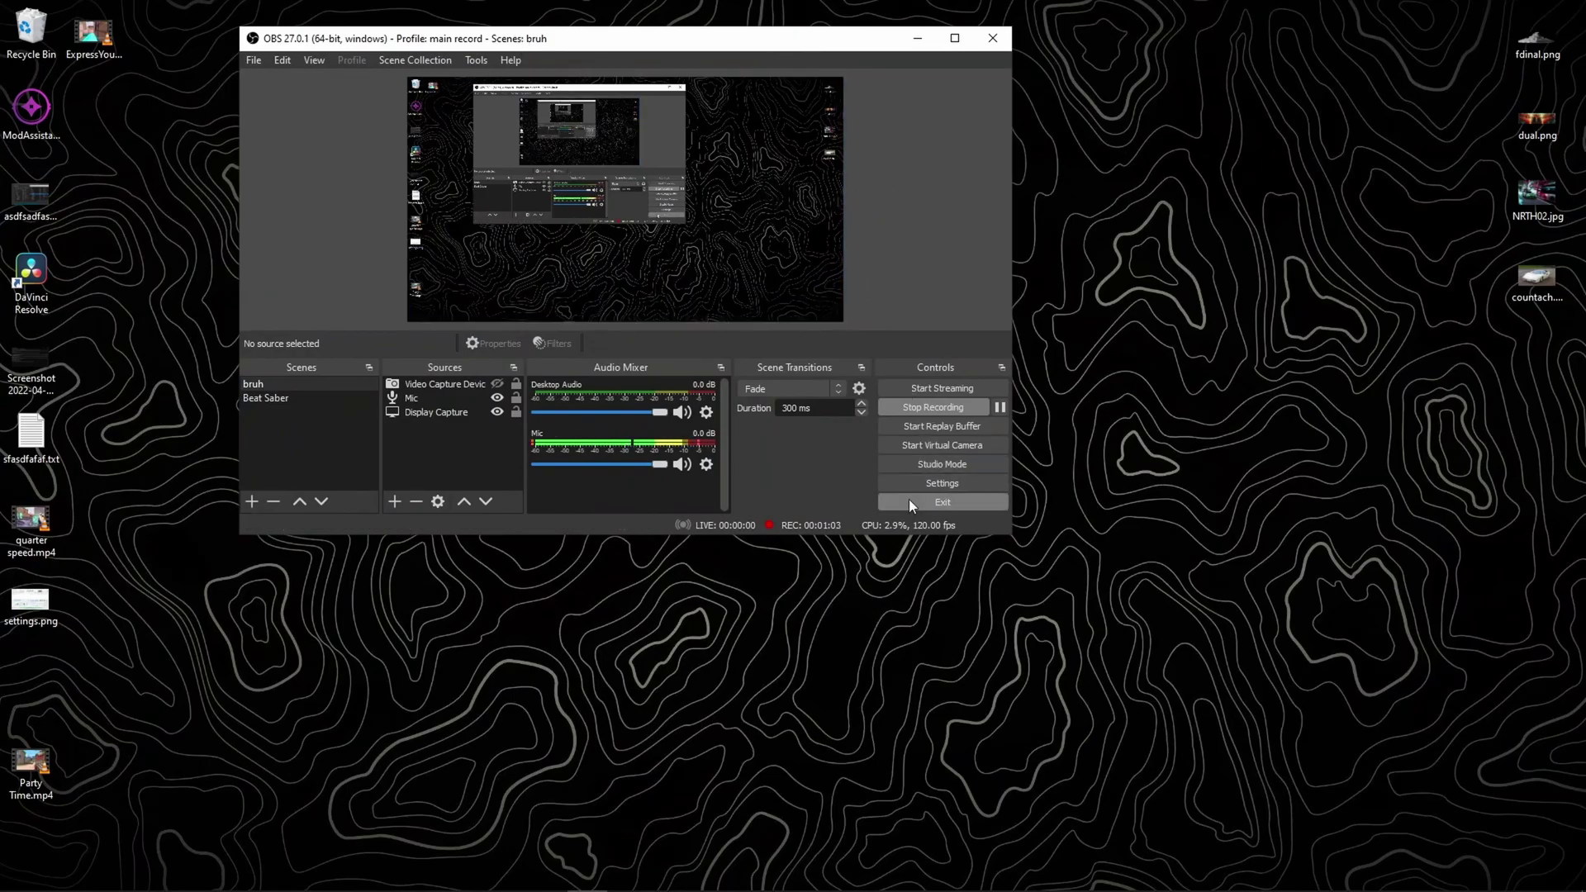
mouse_move(165, 888)
click(100, 875)
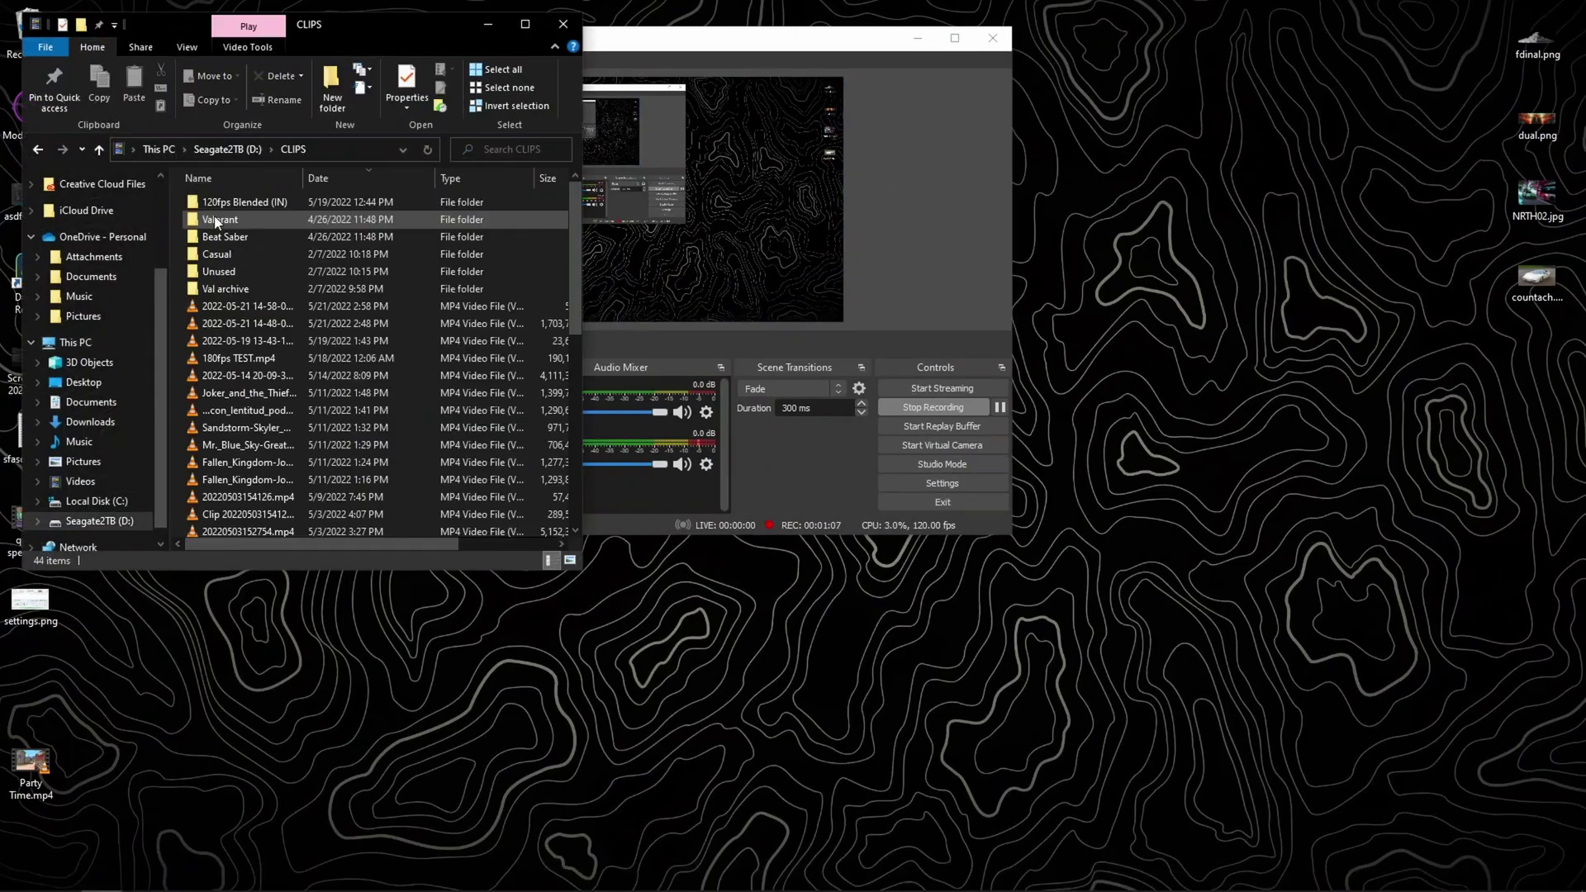
mouse_move(506, 888)
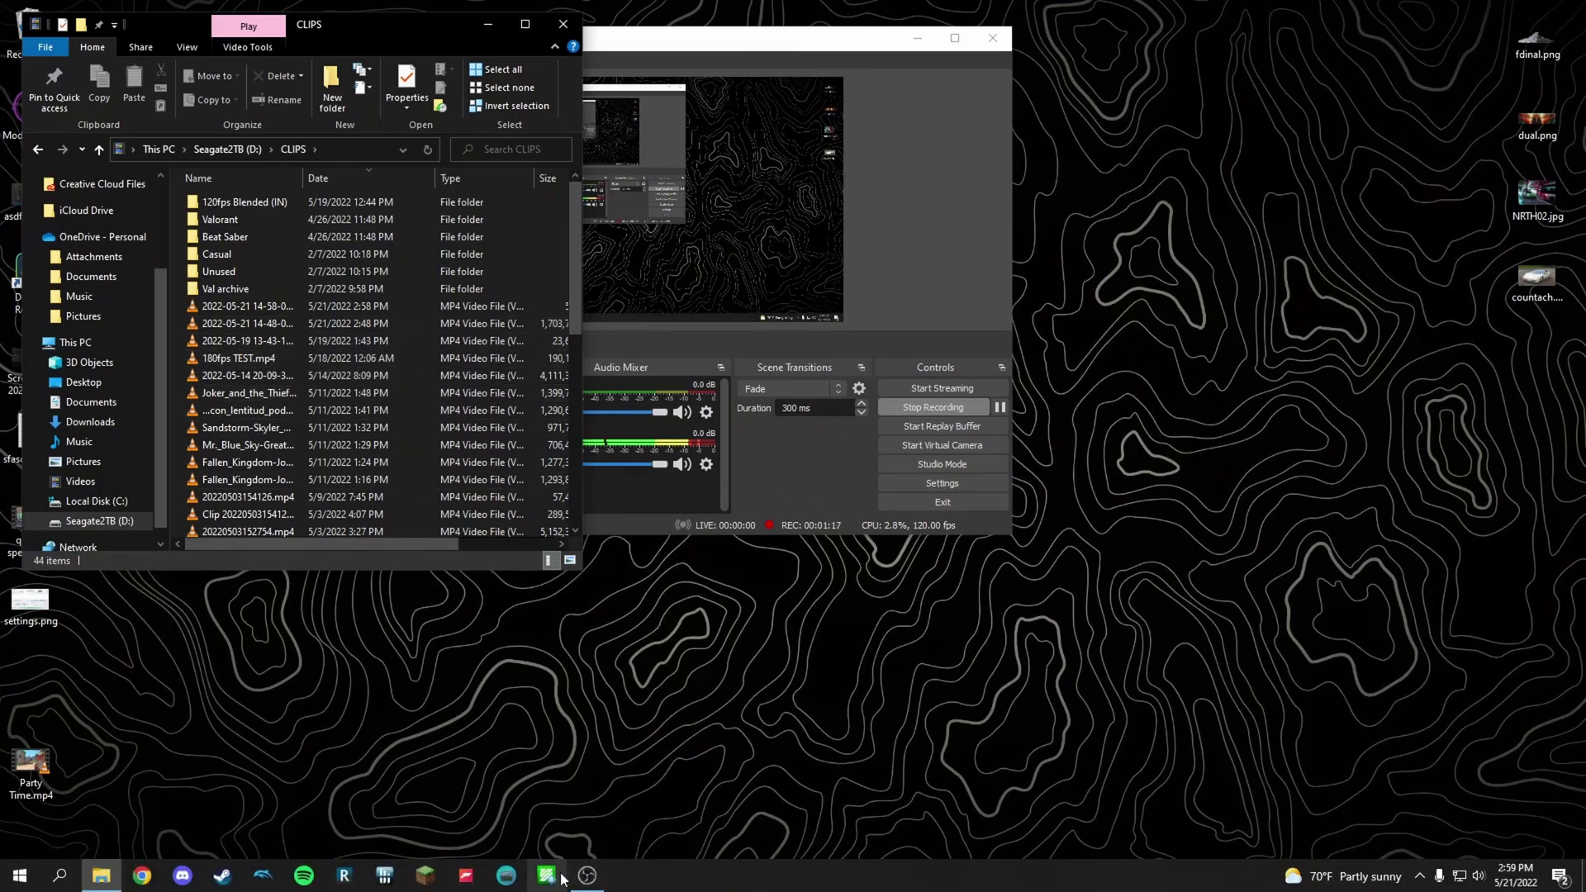
- Launch LosslessCut, clear the previous file, and load 180fps TEST.mp4
click(507, 875)
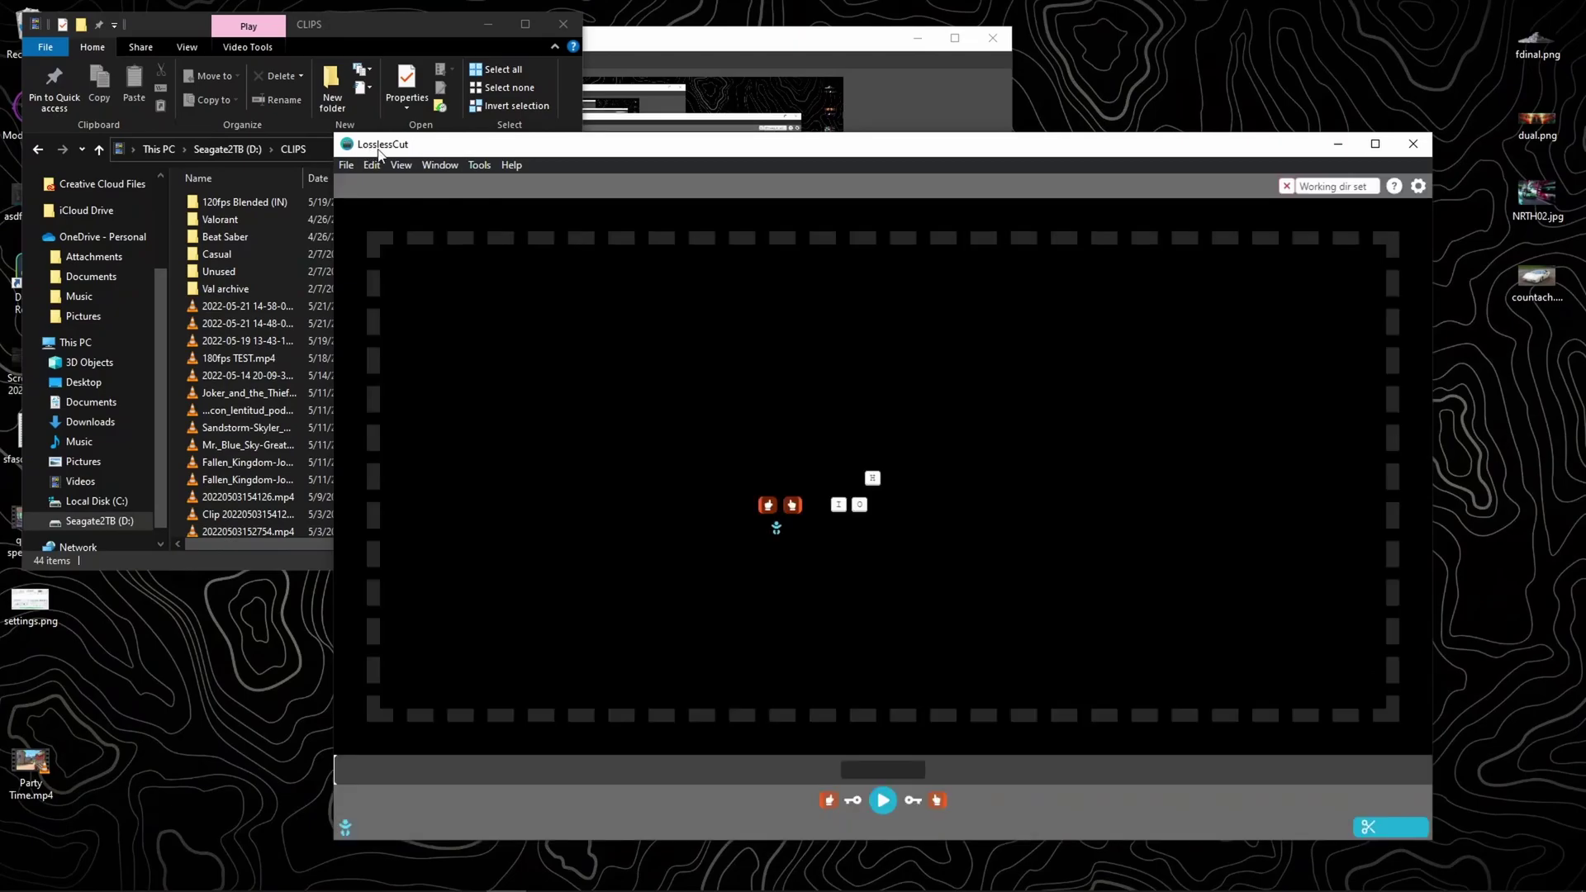
click(325, 144)
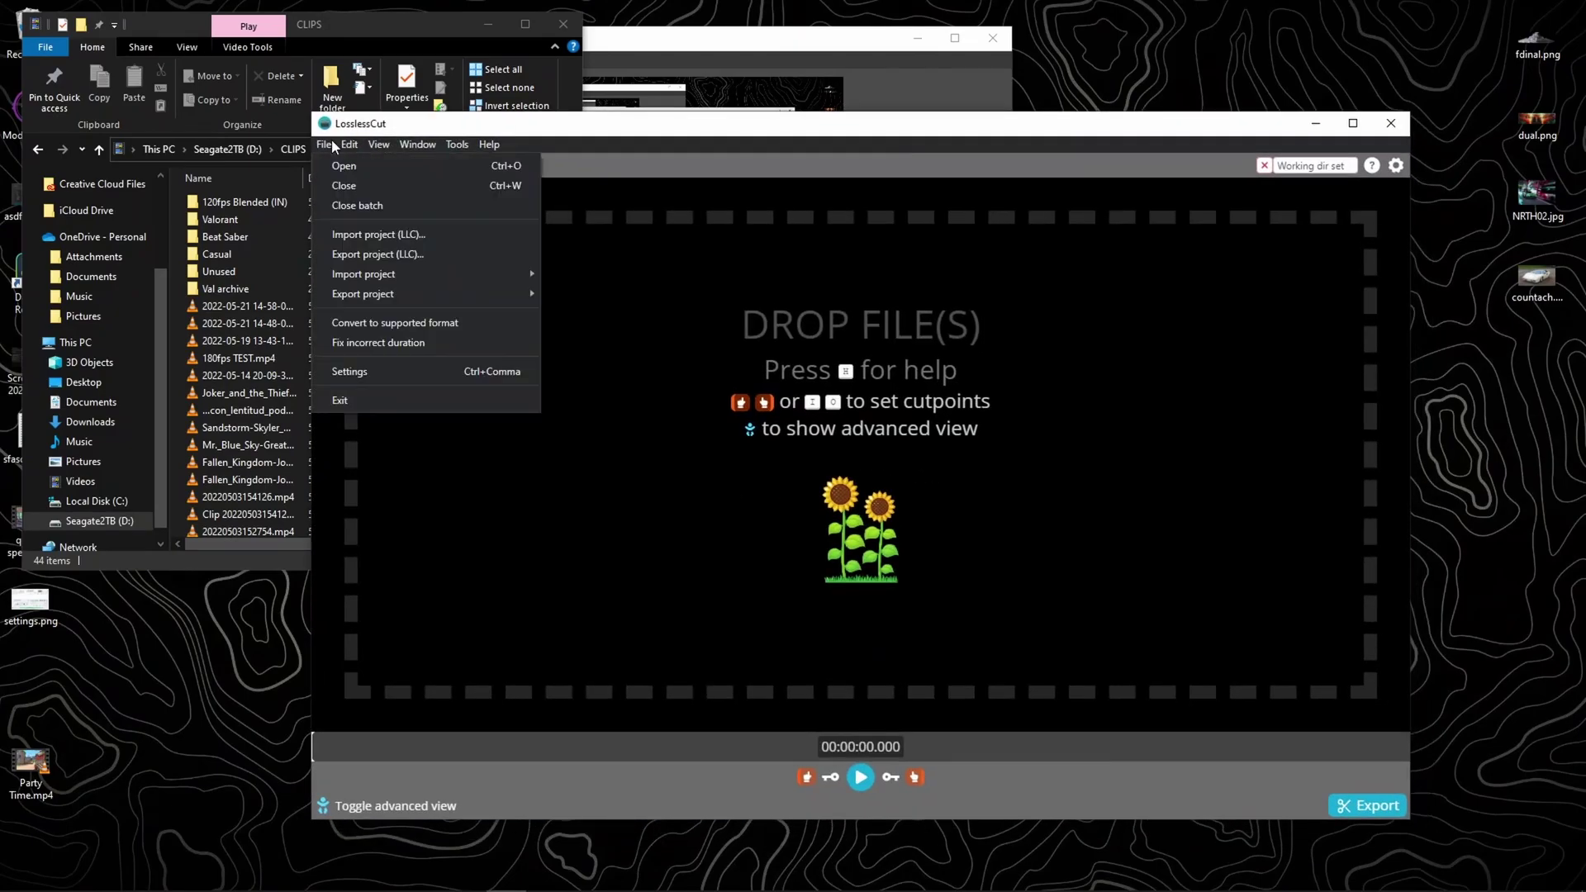
click(351, 195)
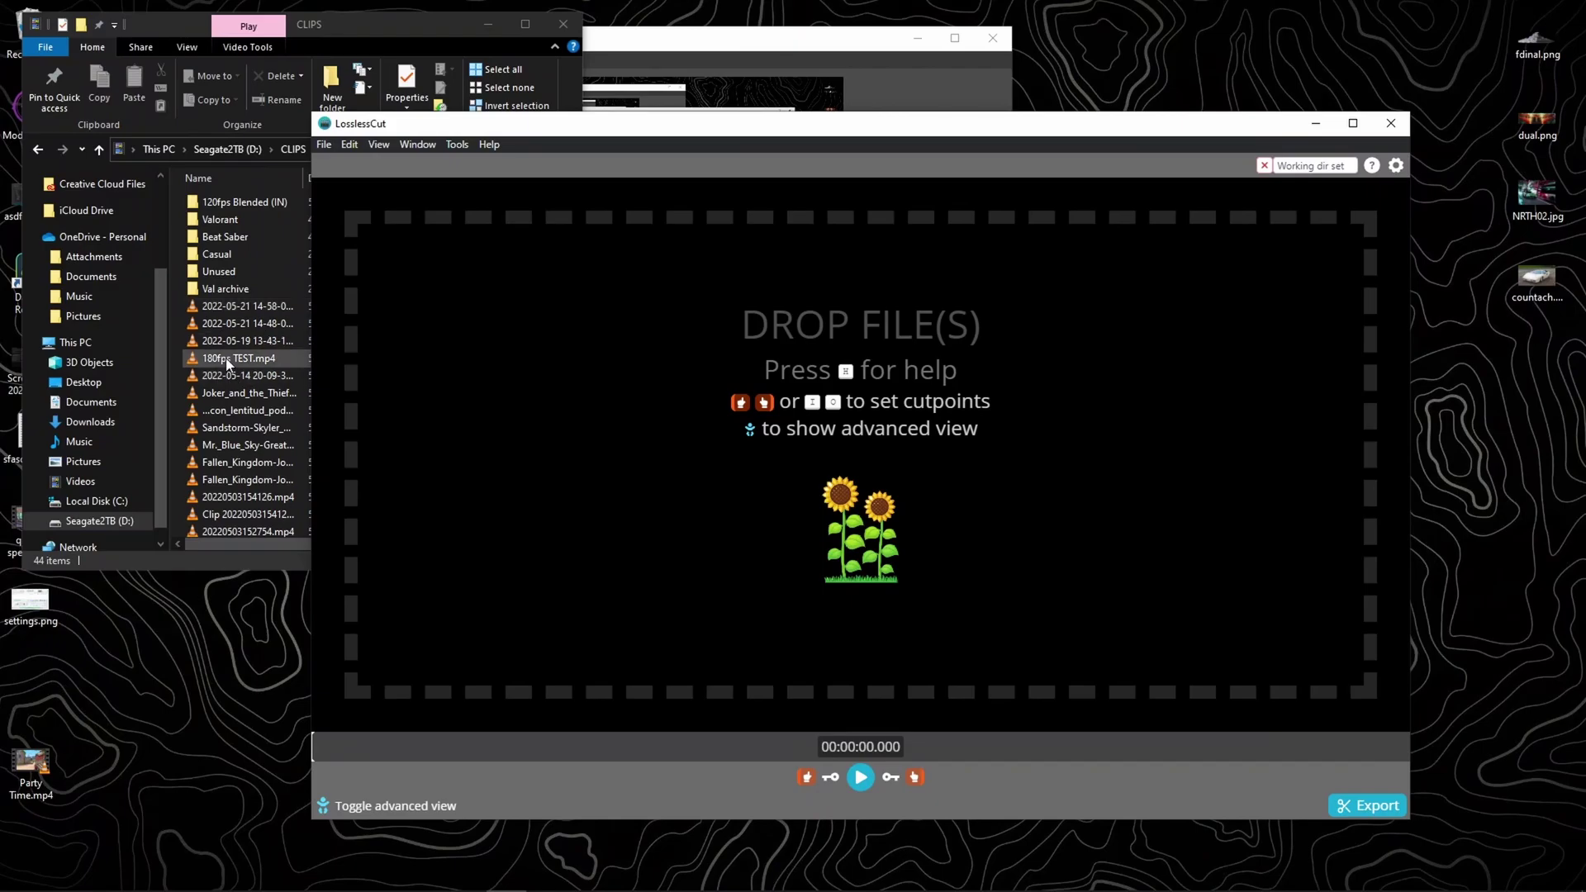
drag(226, 358, 874, 701)
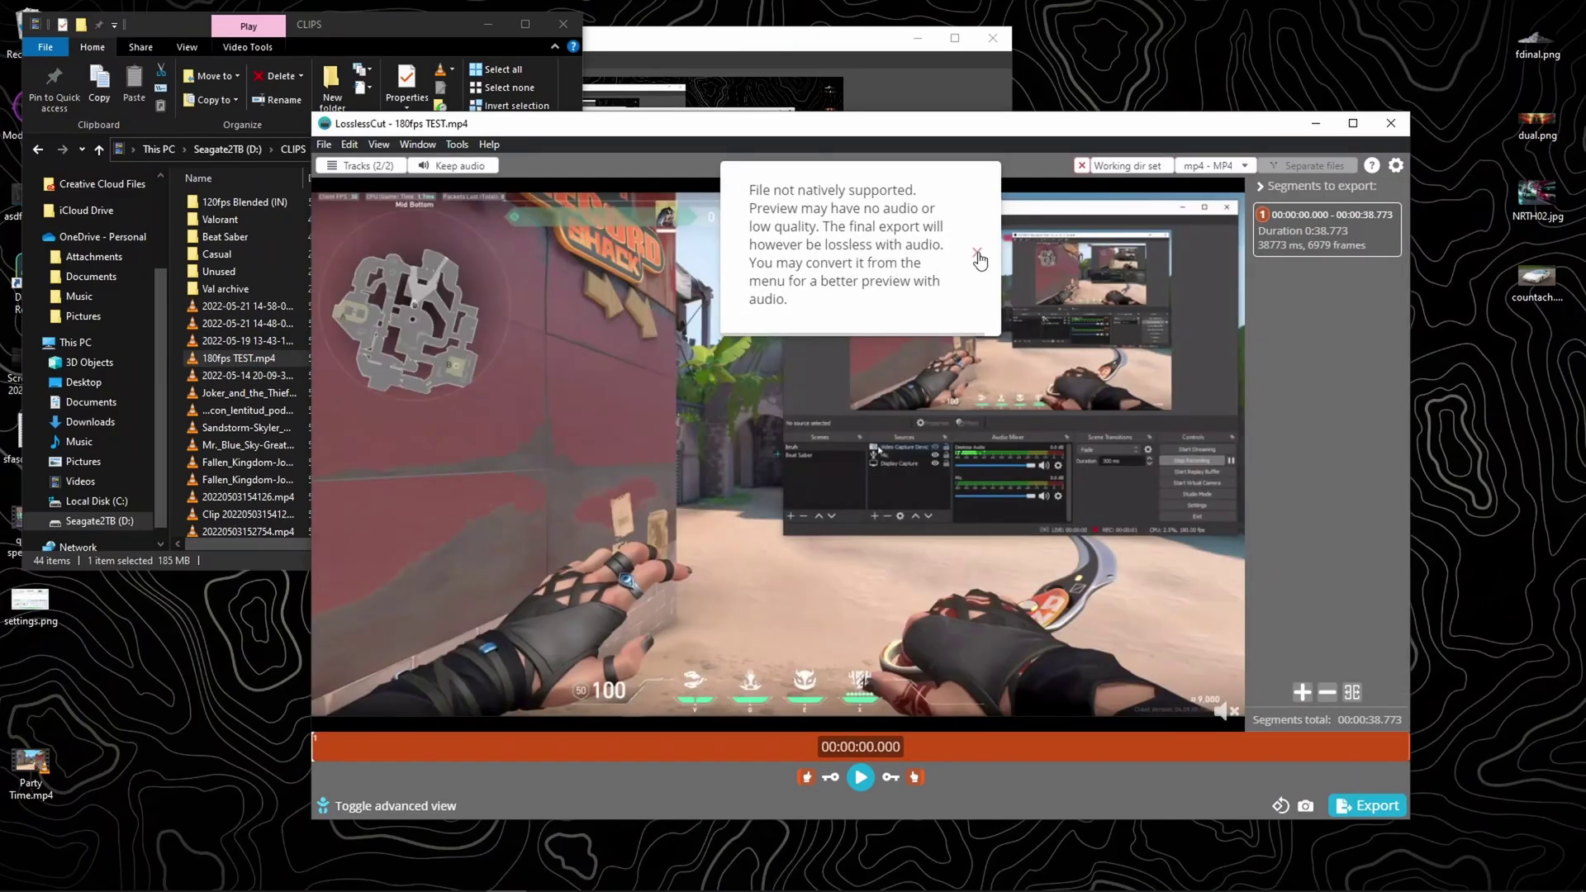
- Cut from 12.652 s to 19.824 s and export the 7.172-second segment
drag(314, 747, 872, 747)
click(804, 778)
click(916, 775)
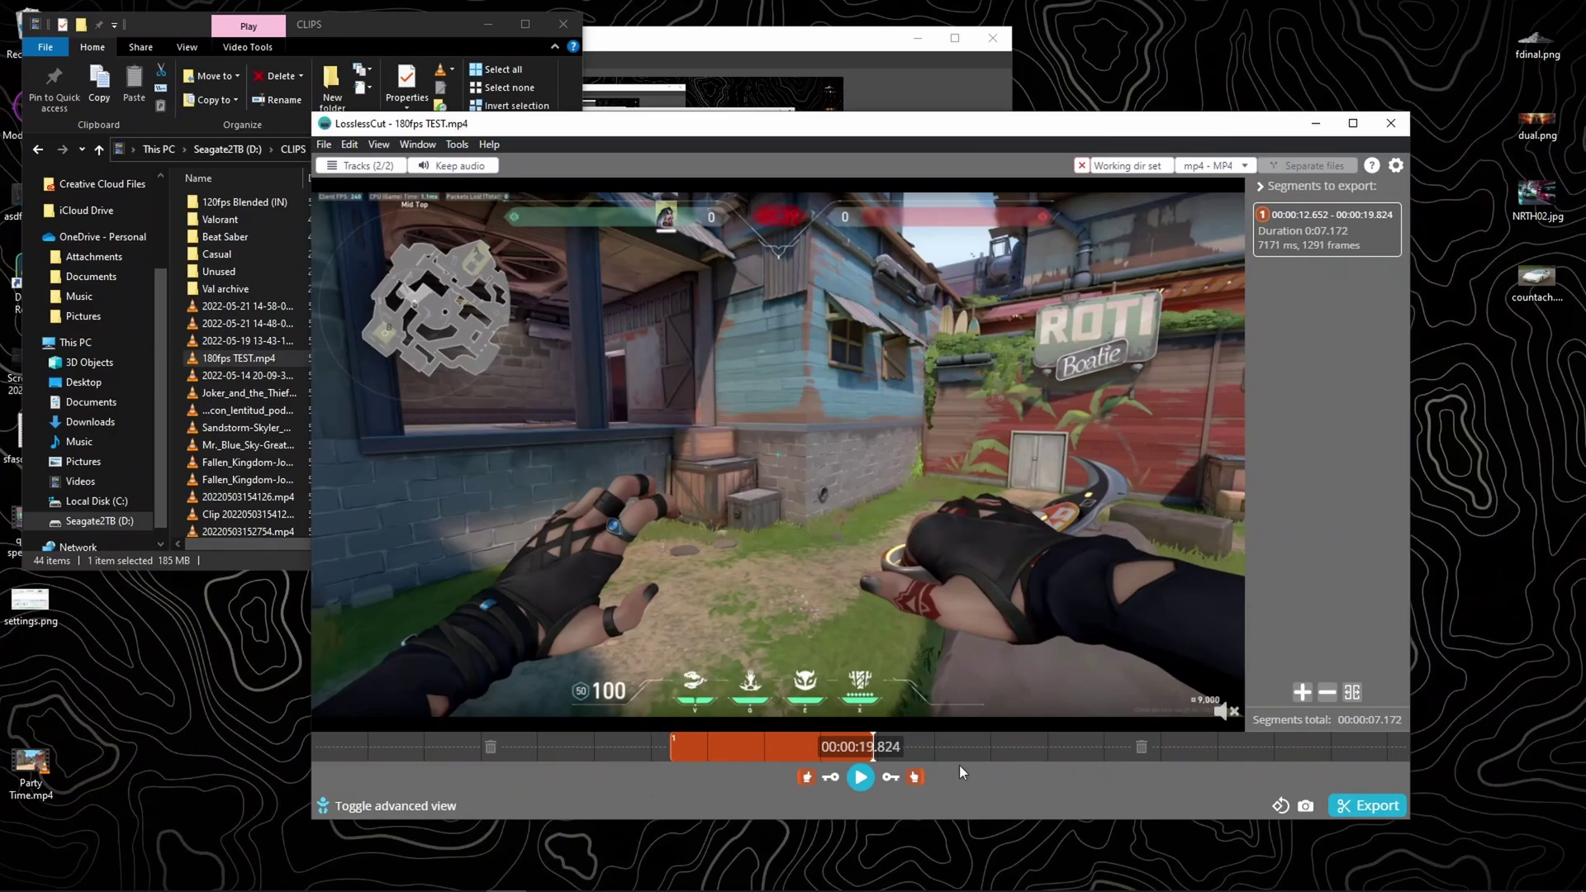
click(1367, 806)
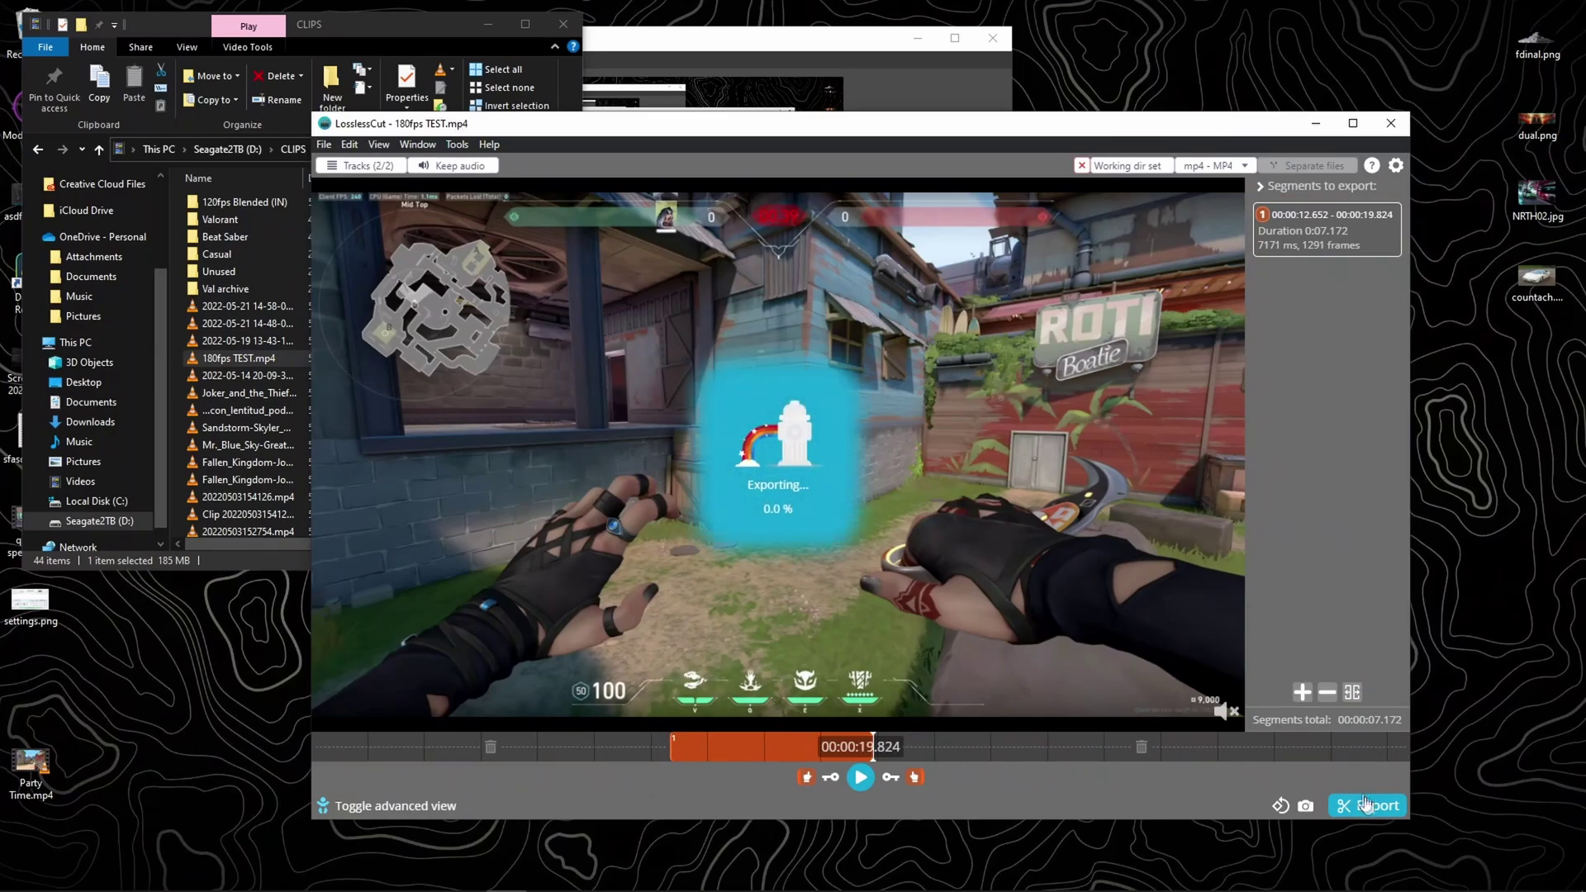
click(872, 355)
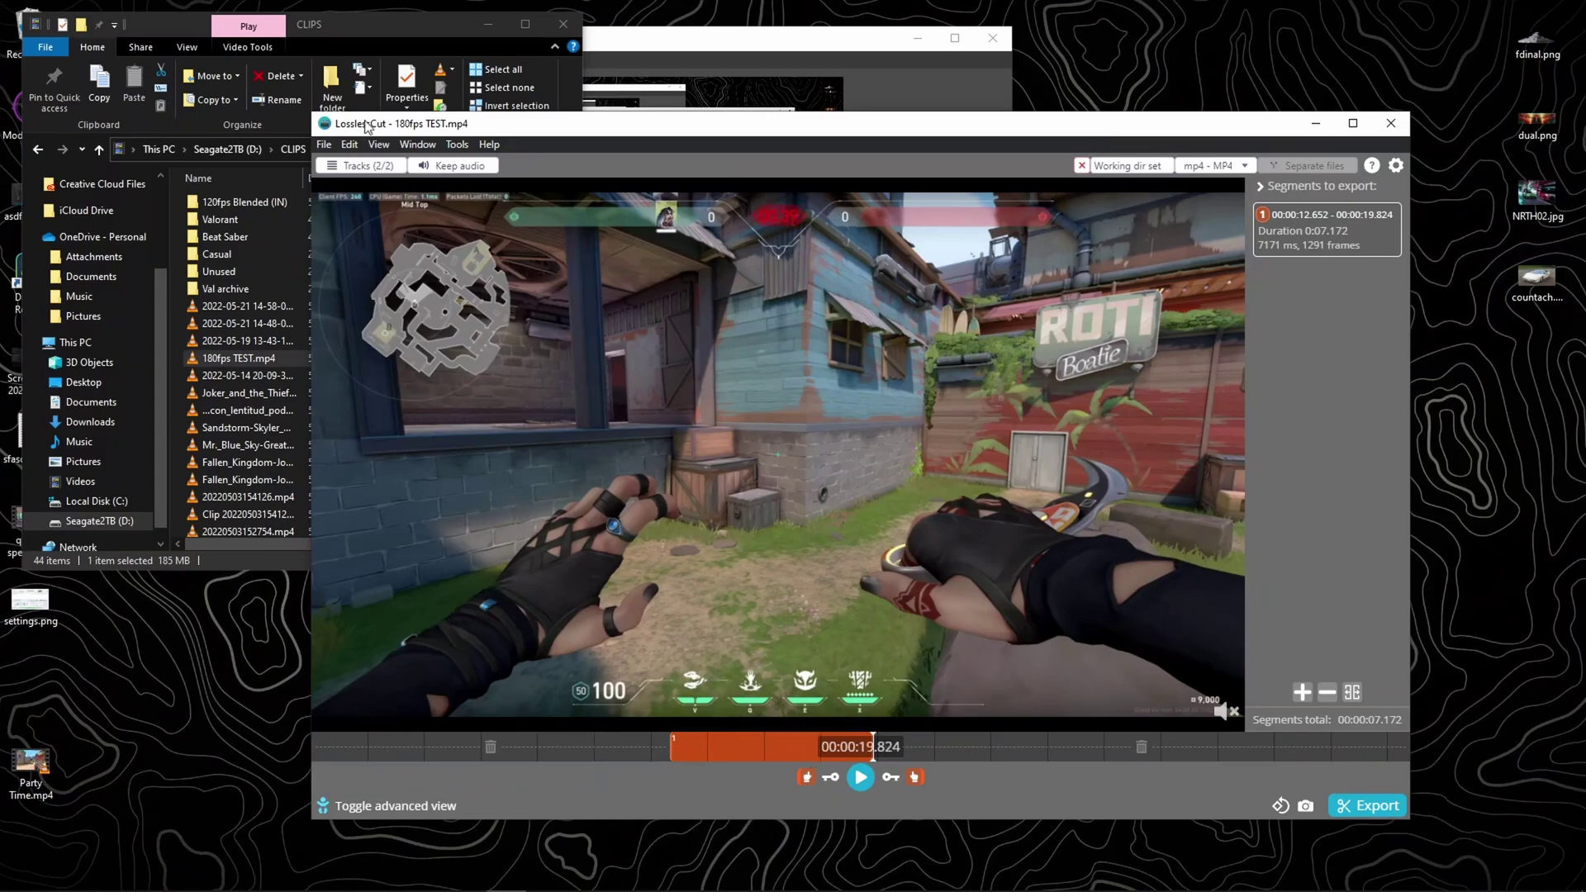
drag(366, 126, 442, 124)
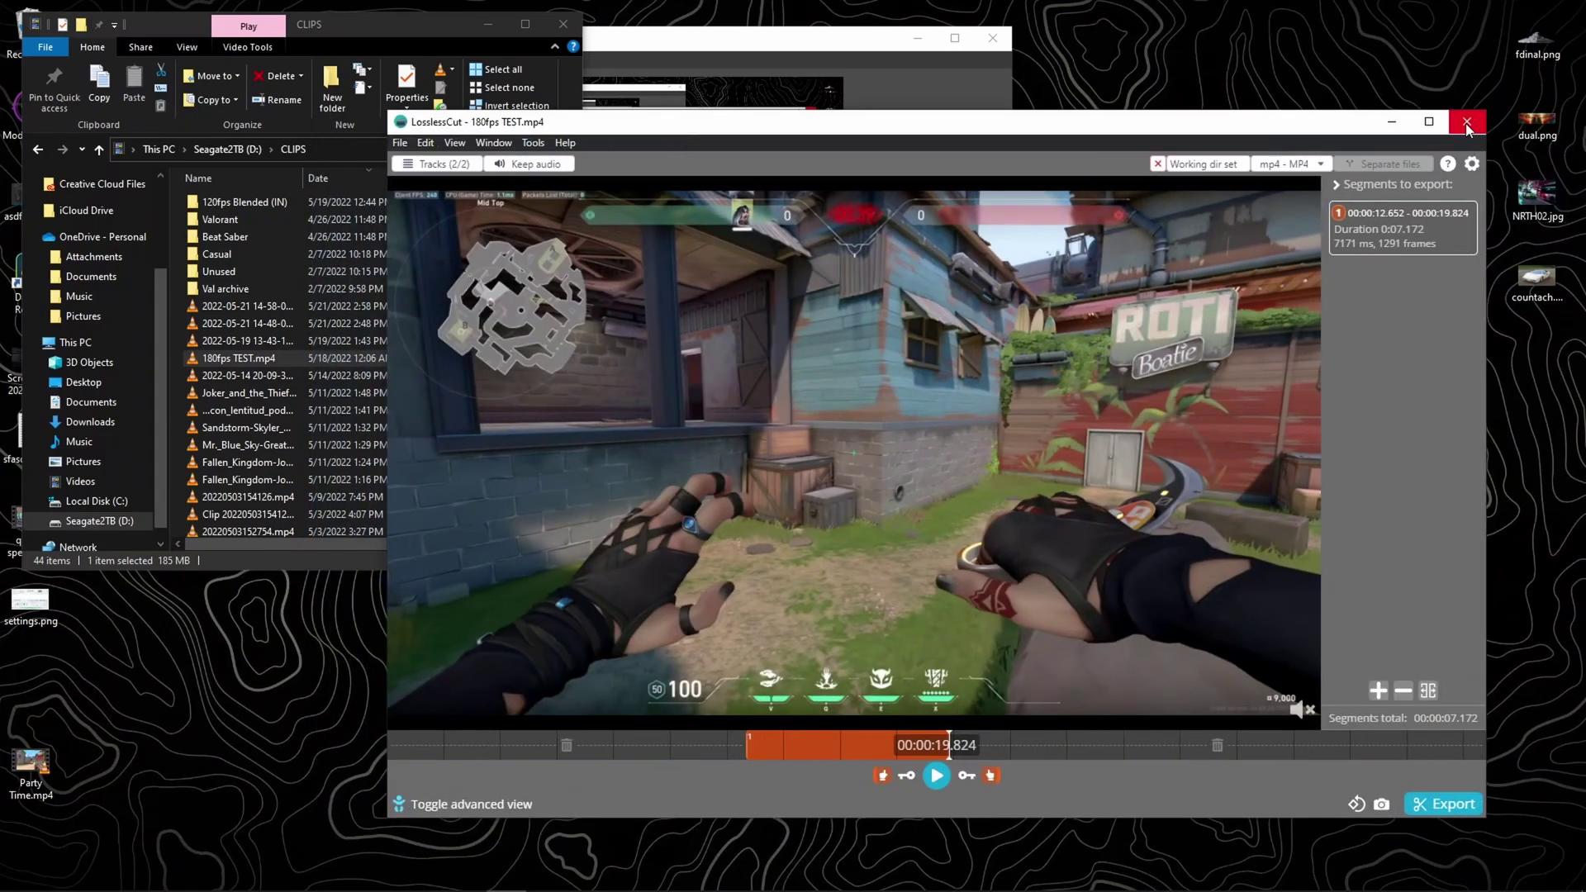
- Close LosslessCut and pick the AMD-VCE H265 HQ + Source Audio preset in FFmpeg Batch AV Converter
click(1467, 126)
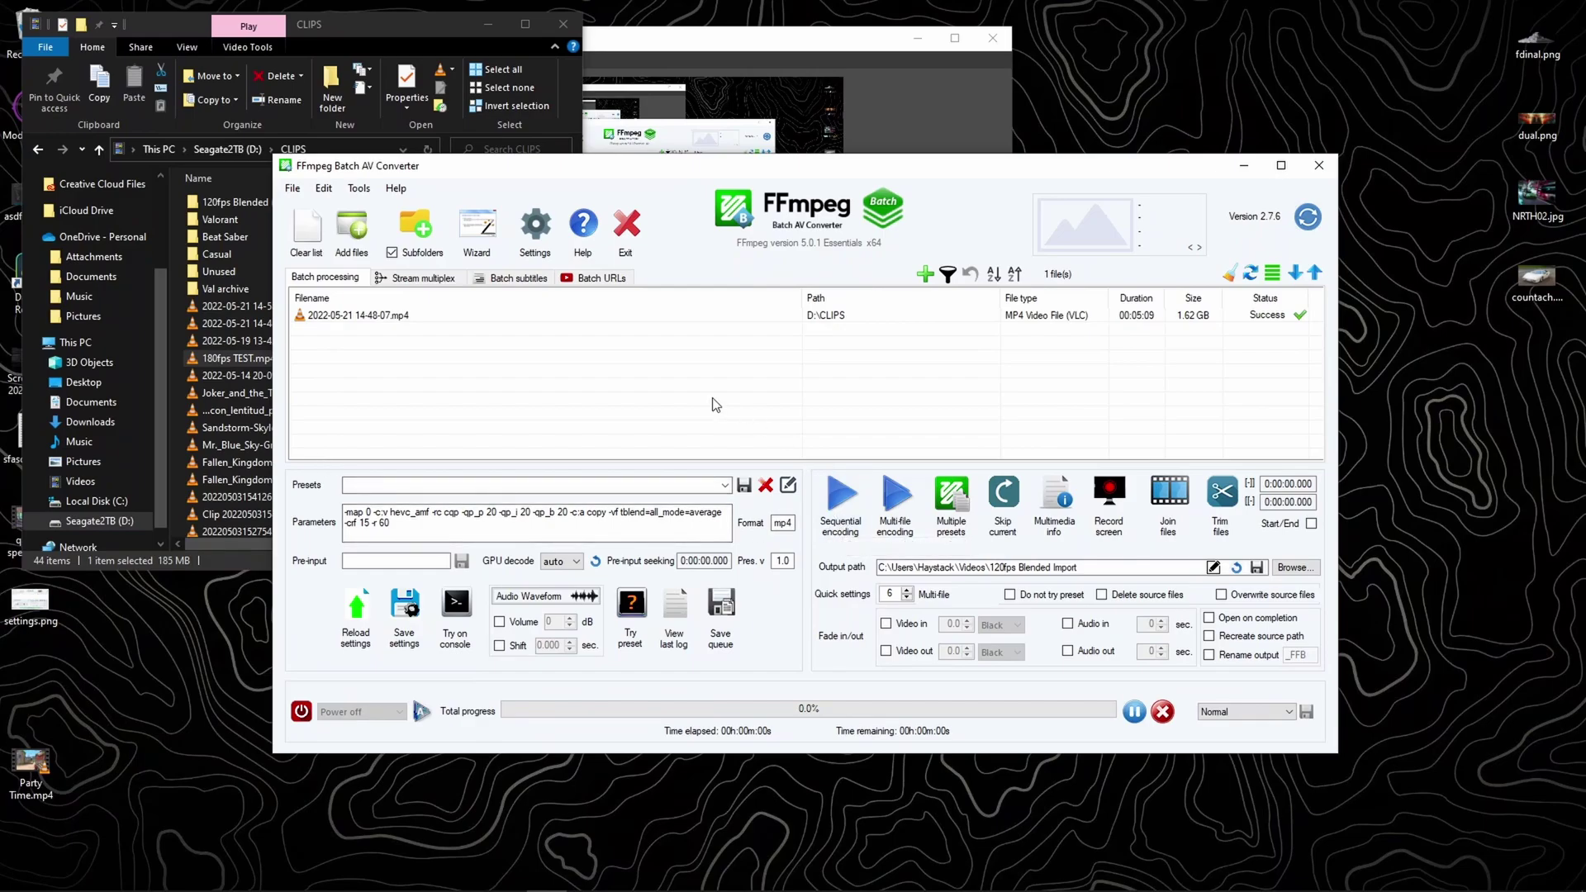
mouse_move(122, 890)
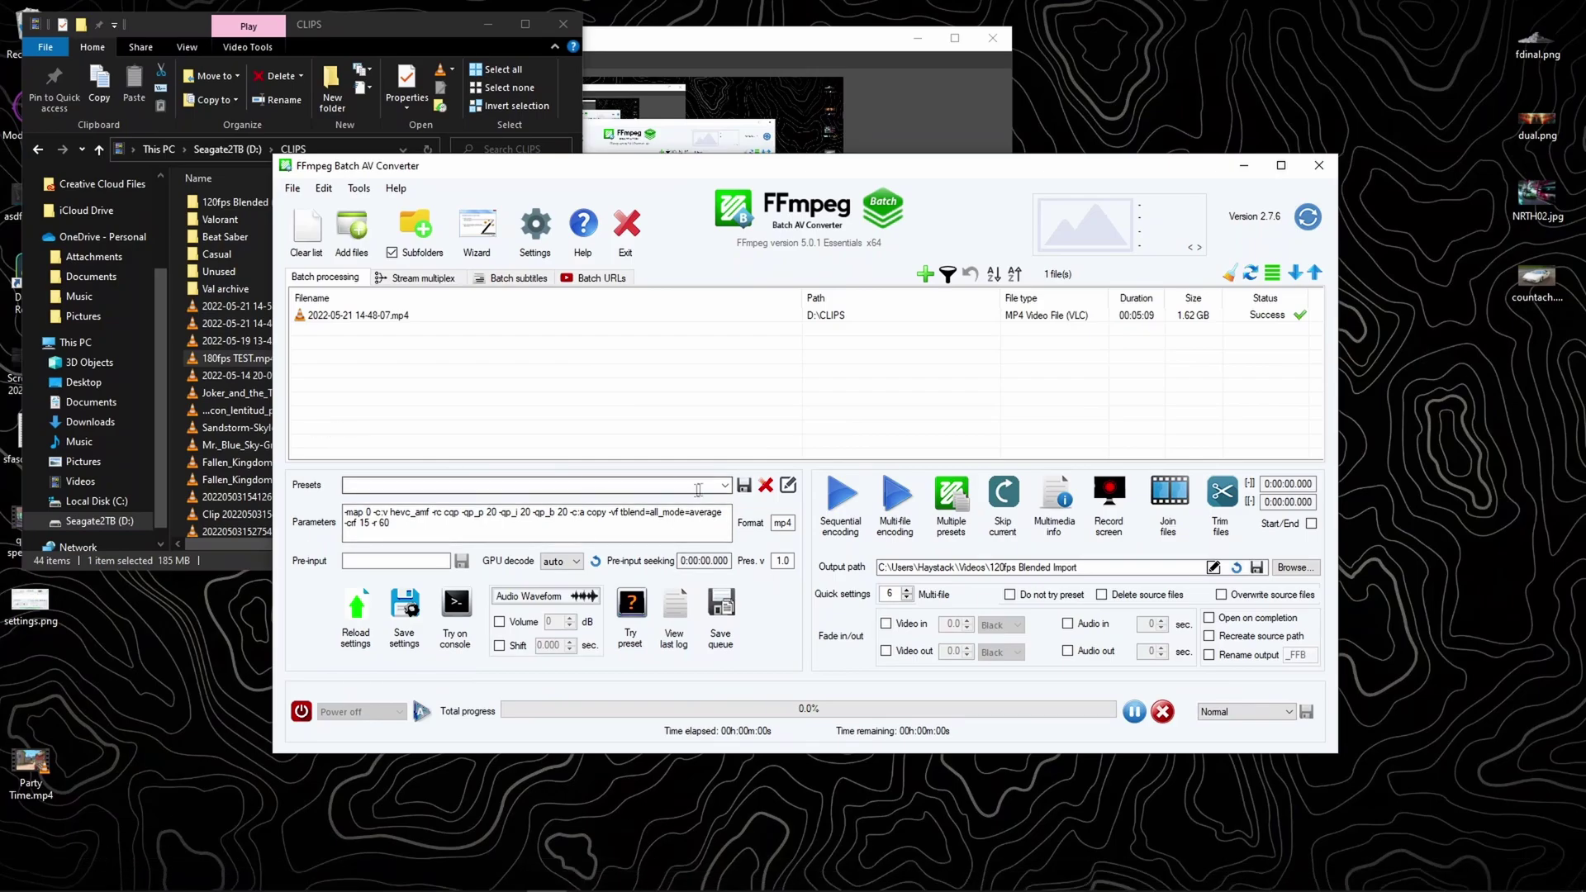
click(725, 486)
click(451, 790)
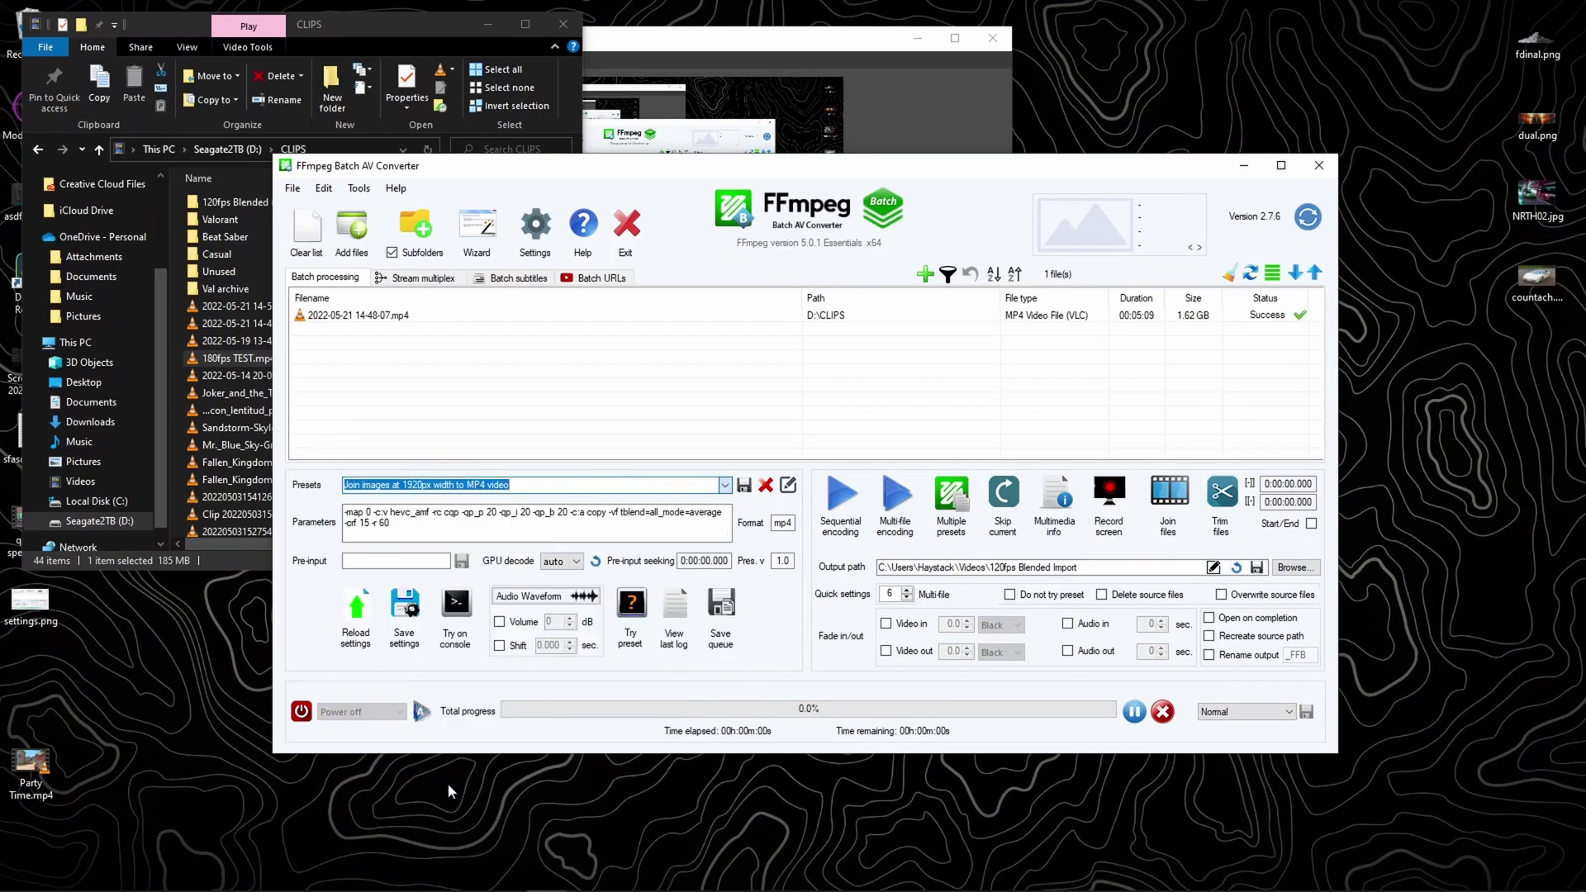
click(659, 487)
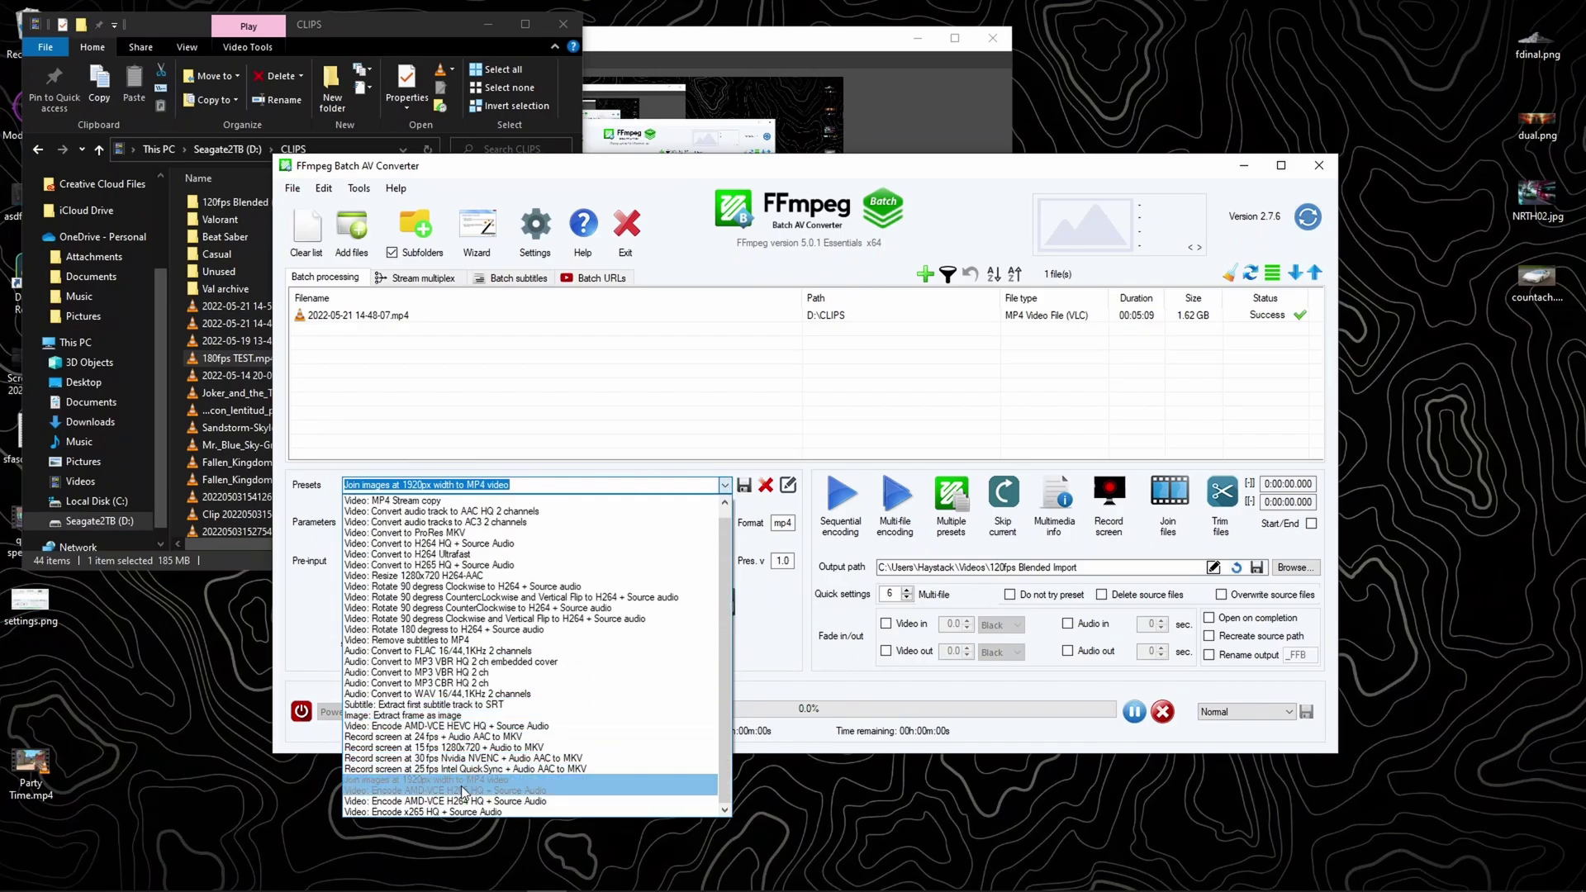
click(464, 792)
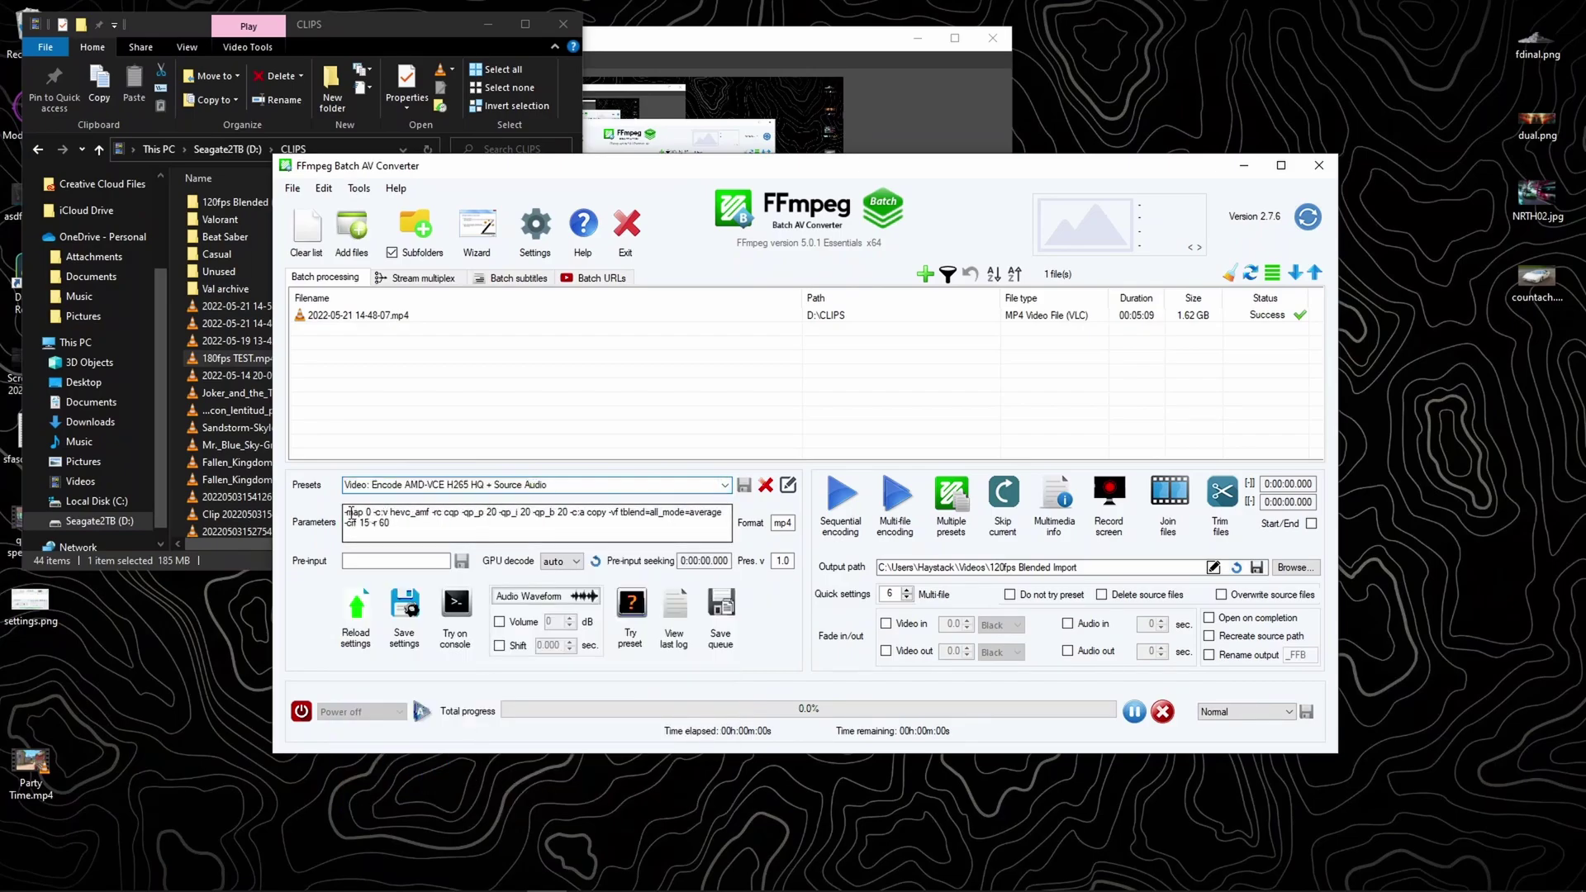
- Select the ffmpeg Parameters text for the tblend=all_mode=average, 60 fps edit
drag(351, 513, 421, 522)
click(429, 530)
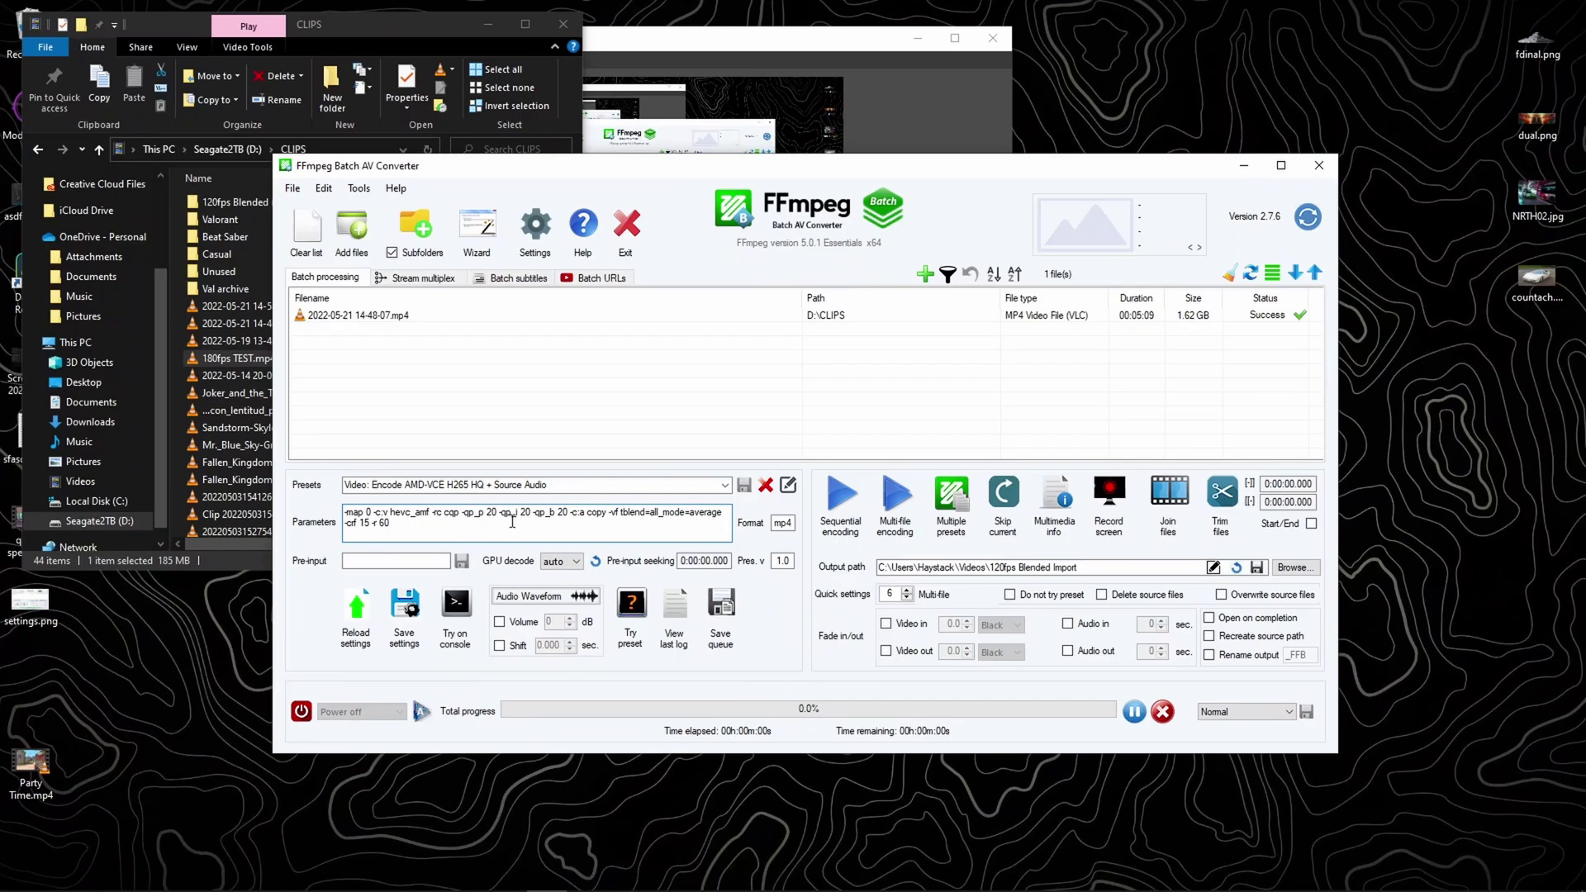
drag(402, 527, 347, 512)
click(465, 532)
- Close FFmpeg and Explorer, launch DaVinci Resolve, and open the Untitled Project
click(635, 245)
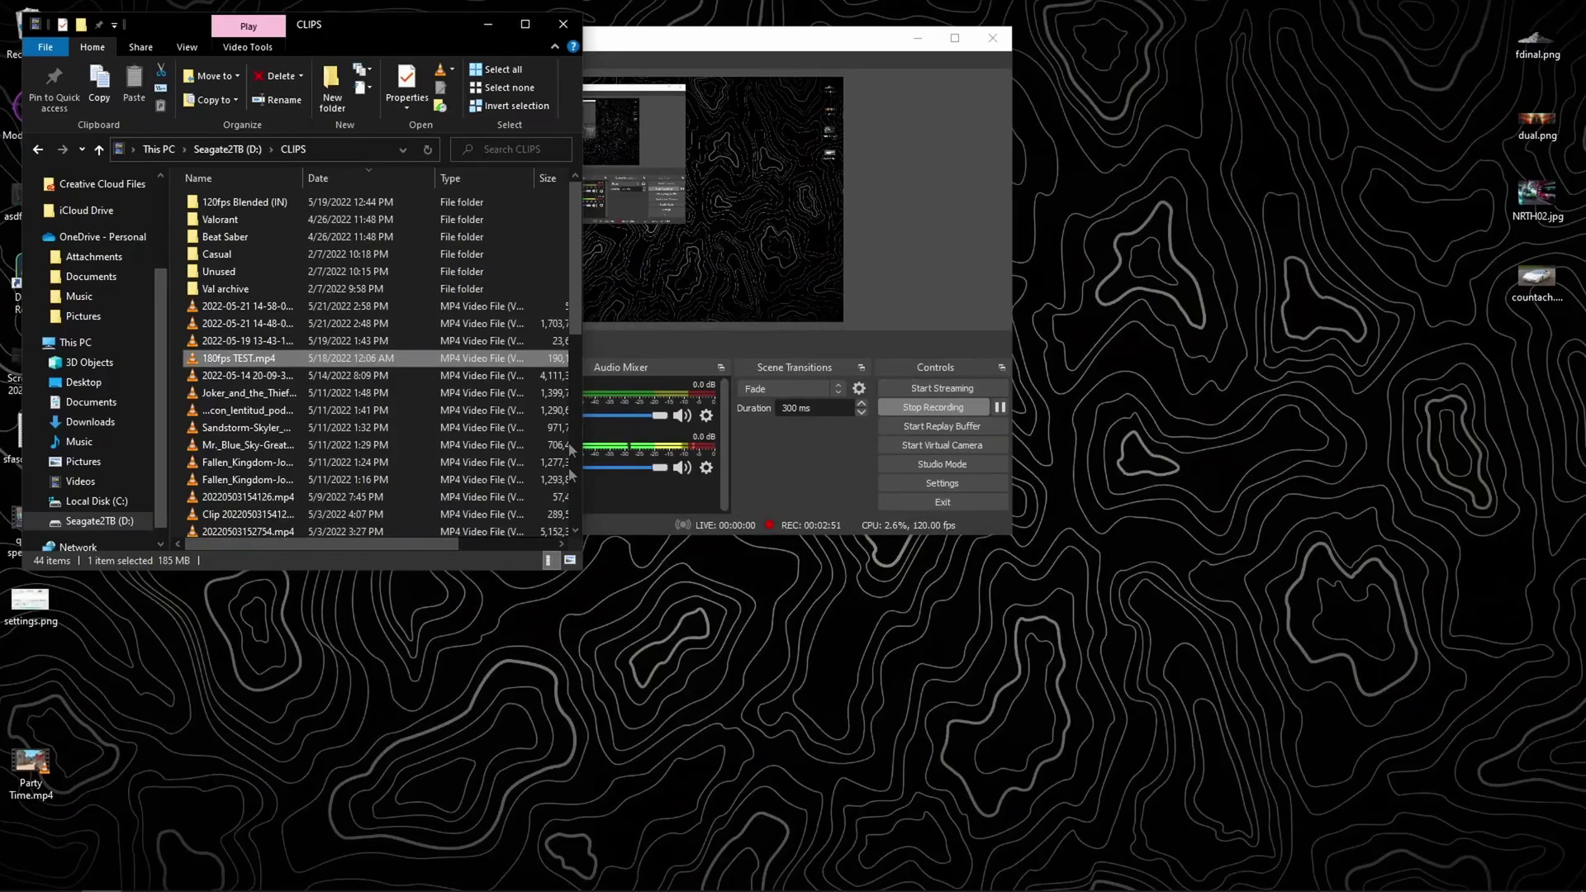
click(566, 26)
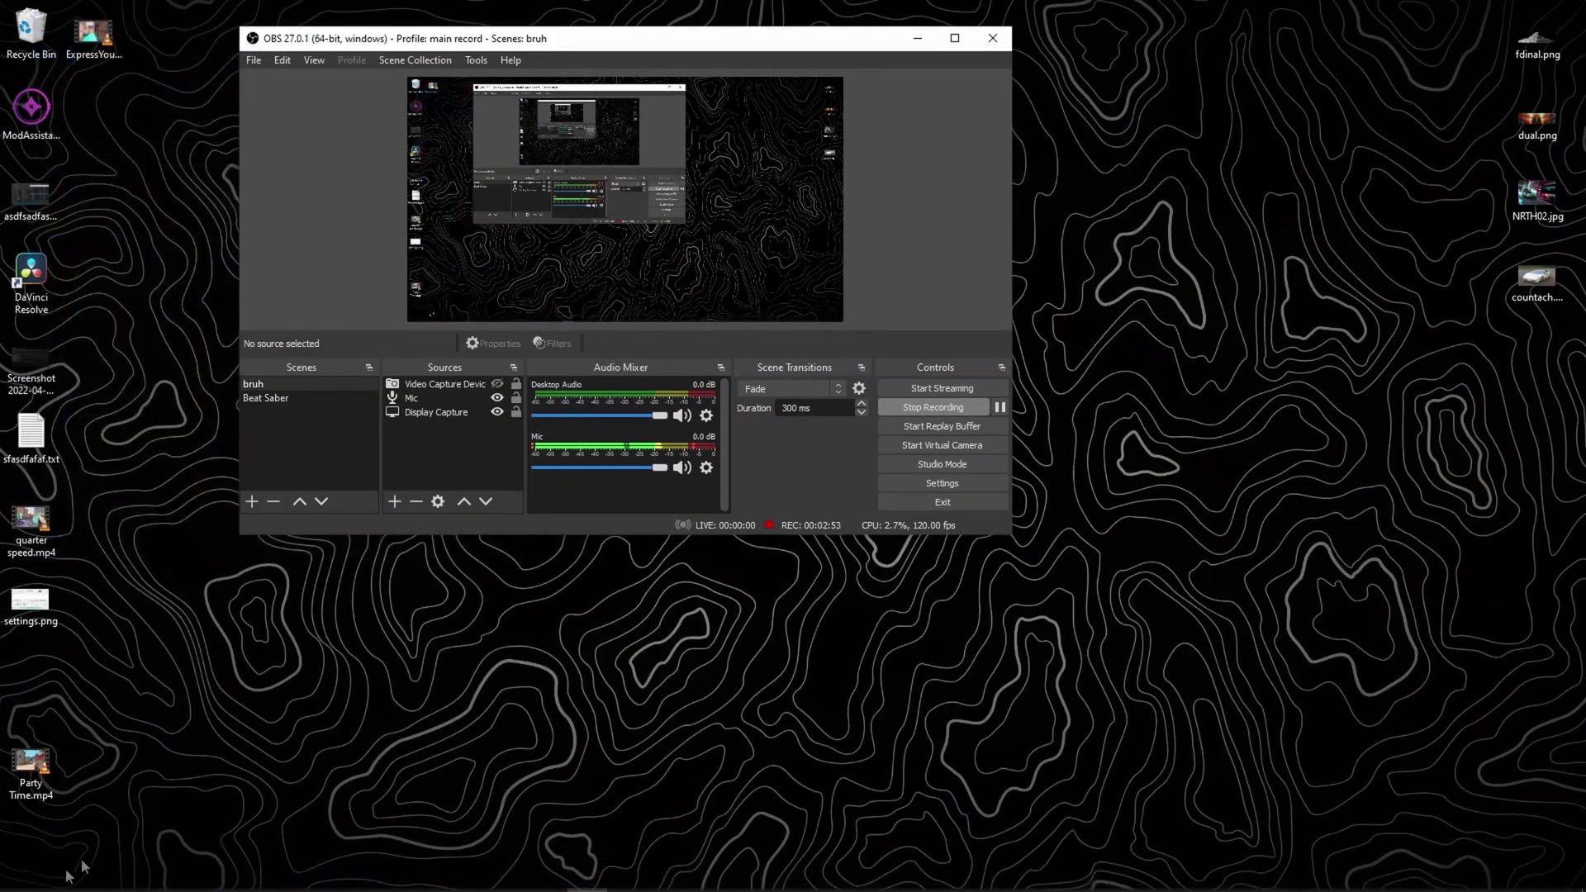
key(super)
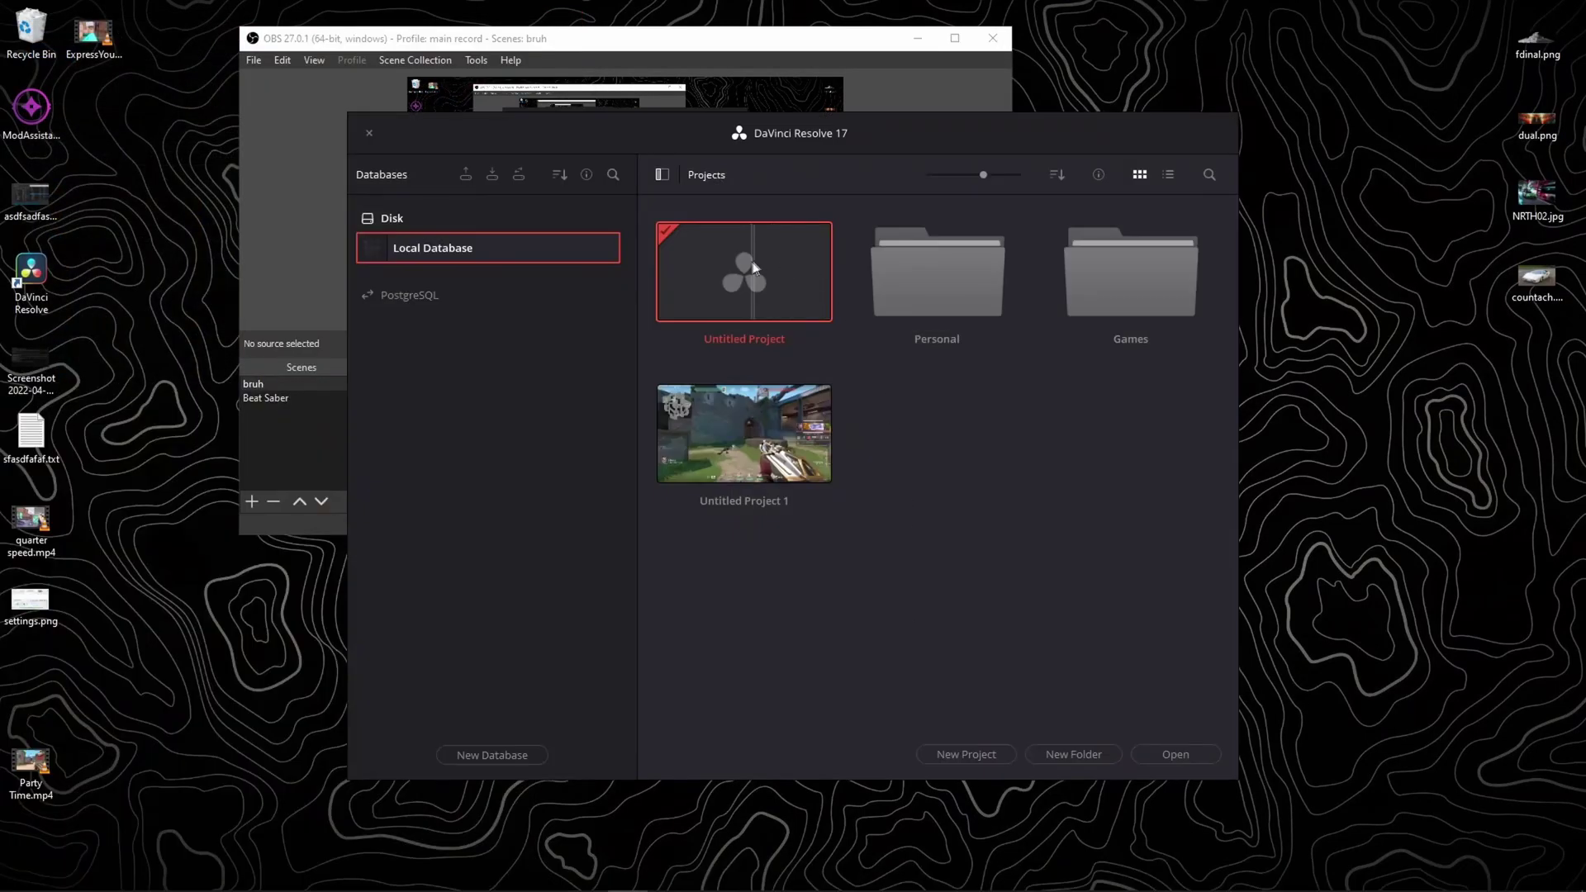
double_click(748, 264)
- Import neon 1v3.mp4 into the media pool, matching the project frame rate to the clip
right_click(229, 207)
click(293, 276)
click(285, 266)
click(765, 660)
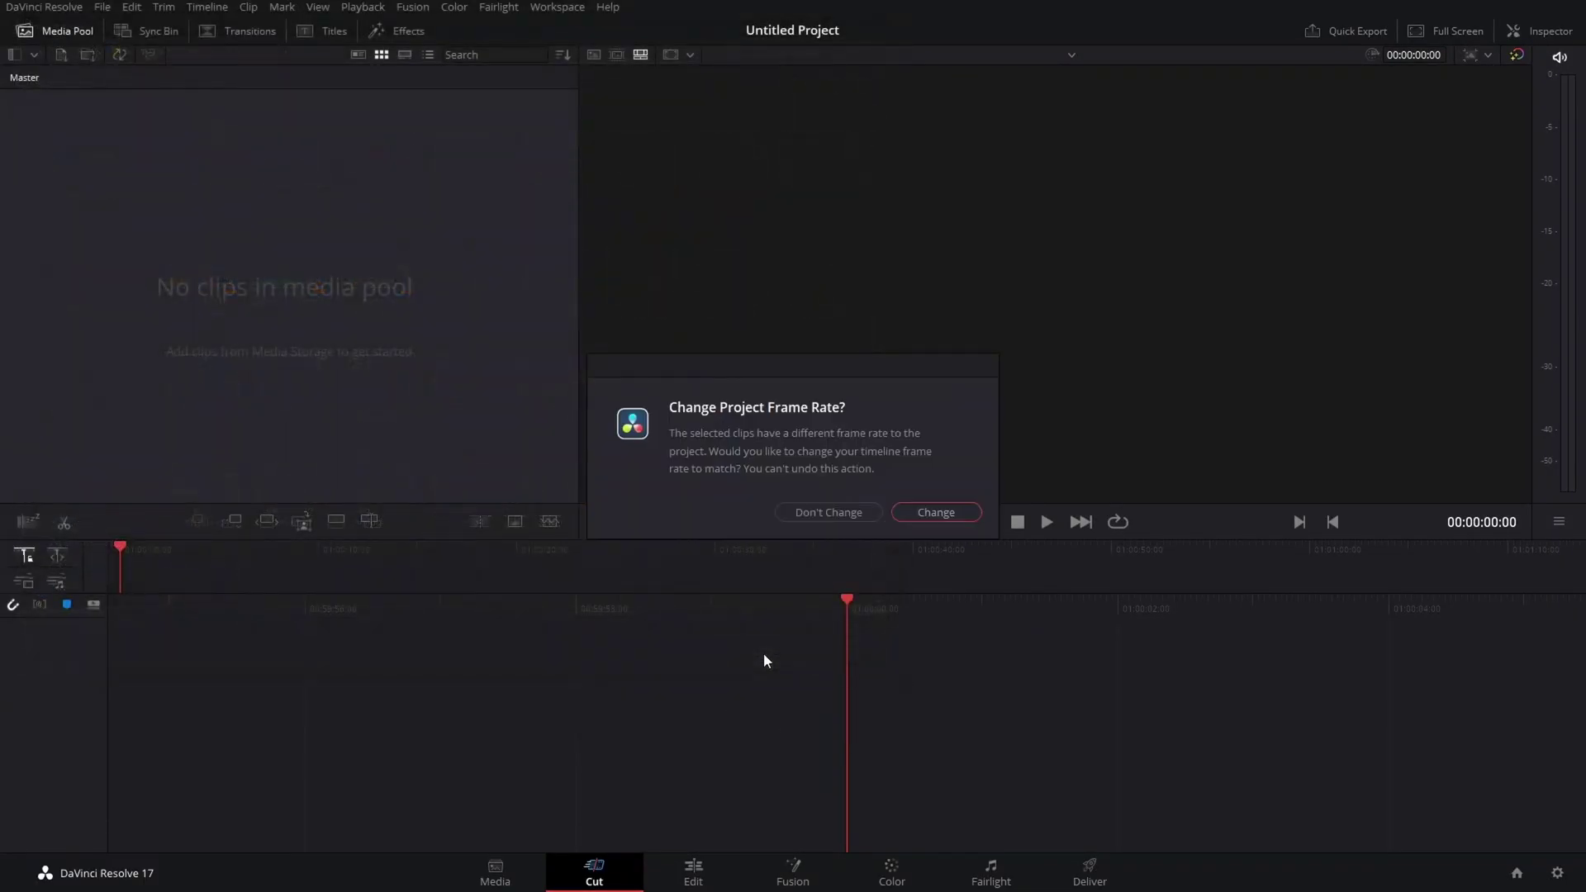
click(937, 512)
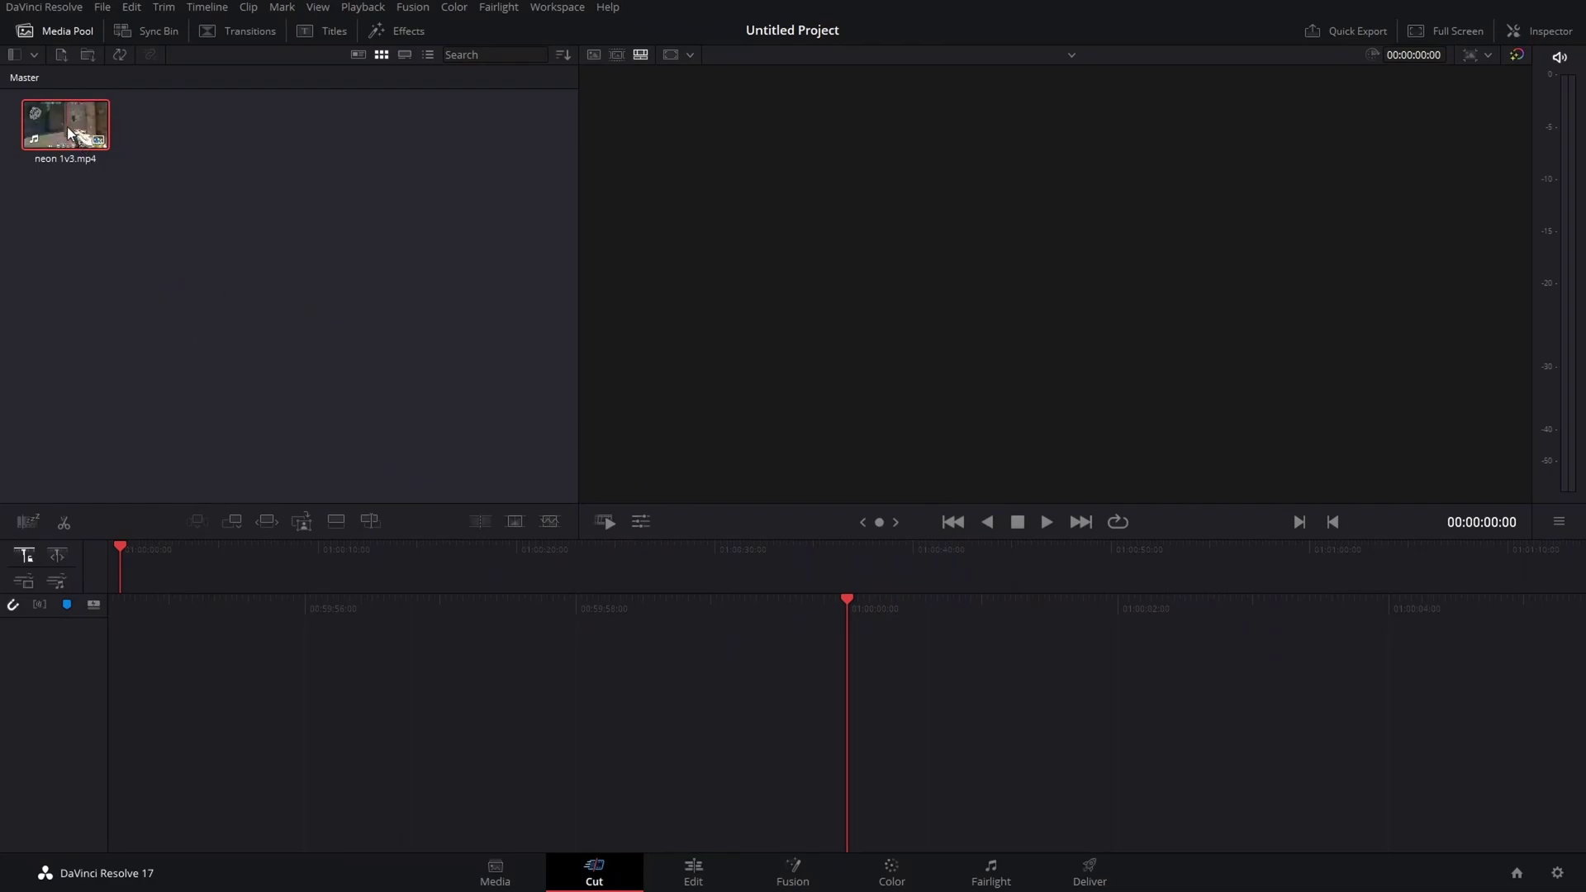
- Drag neon 1v3.mp4 onto a new Timeline 1, then undo to remove the clip
drag(67, 127, 843, 735)
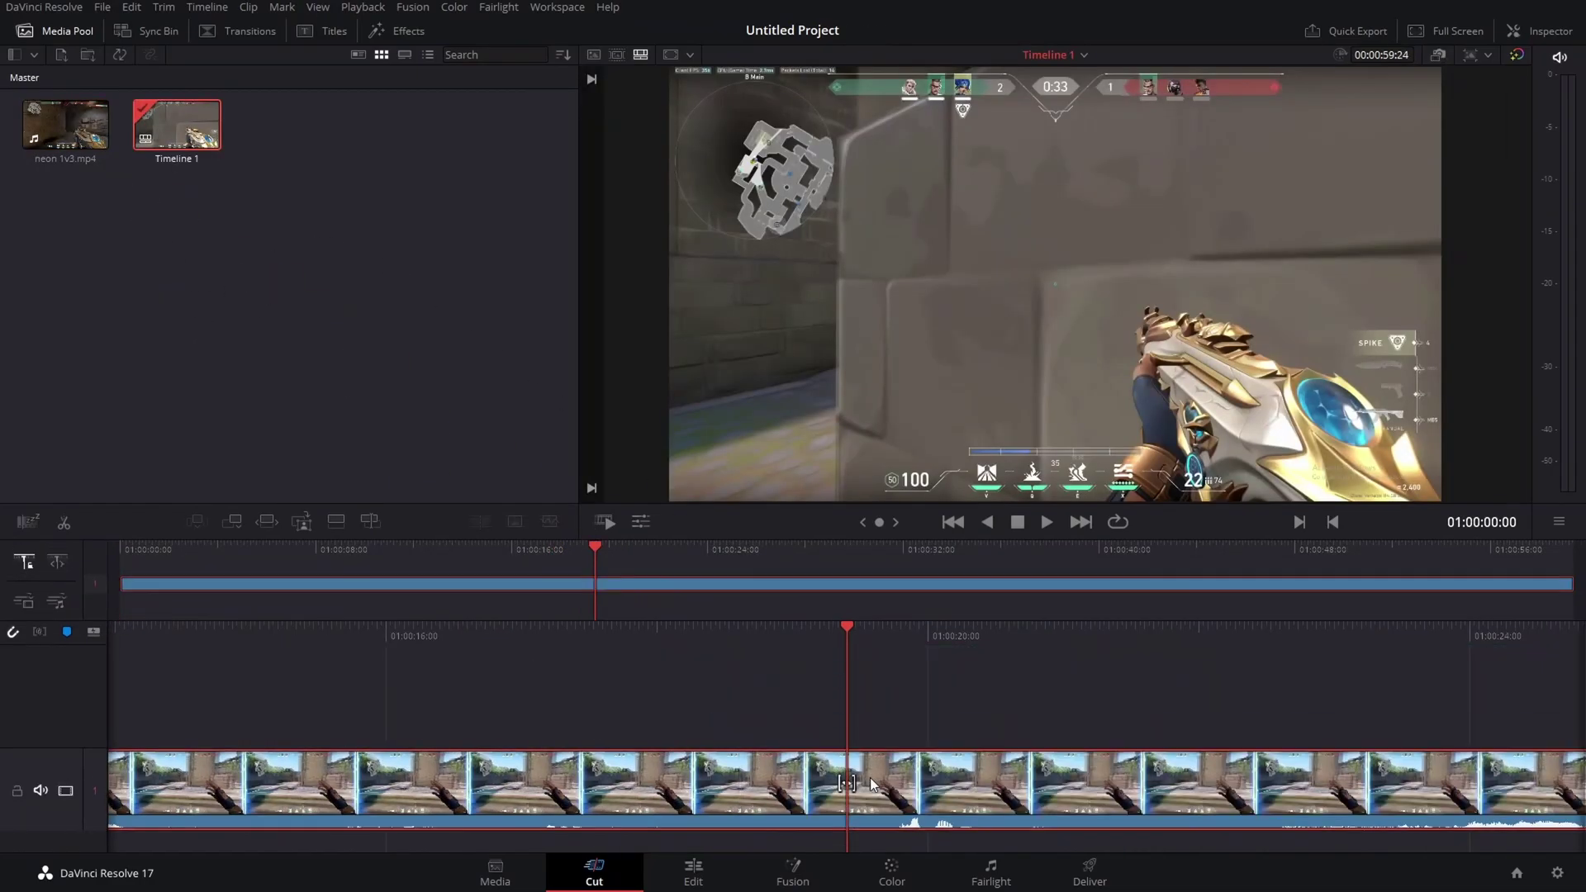
key(ctrl+z)
right_click(301, 250)
- Set Timeline 1 to a custom 2560 x 1440 at 60 fps, then place neon 1v3.mp4 on it
right_click(176, 116)
click(242, 247)
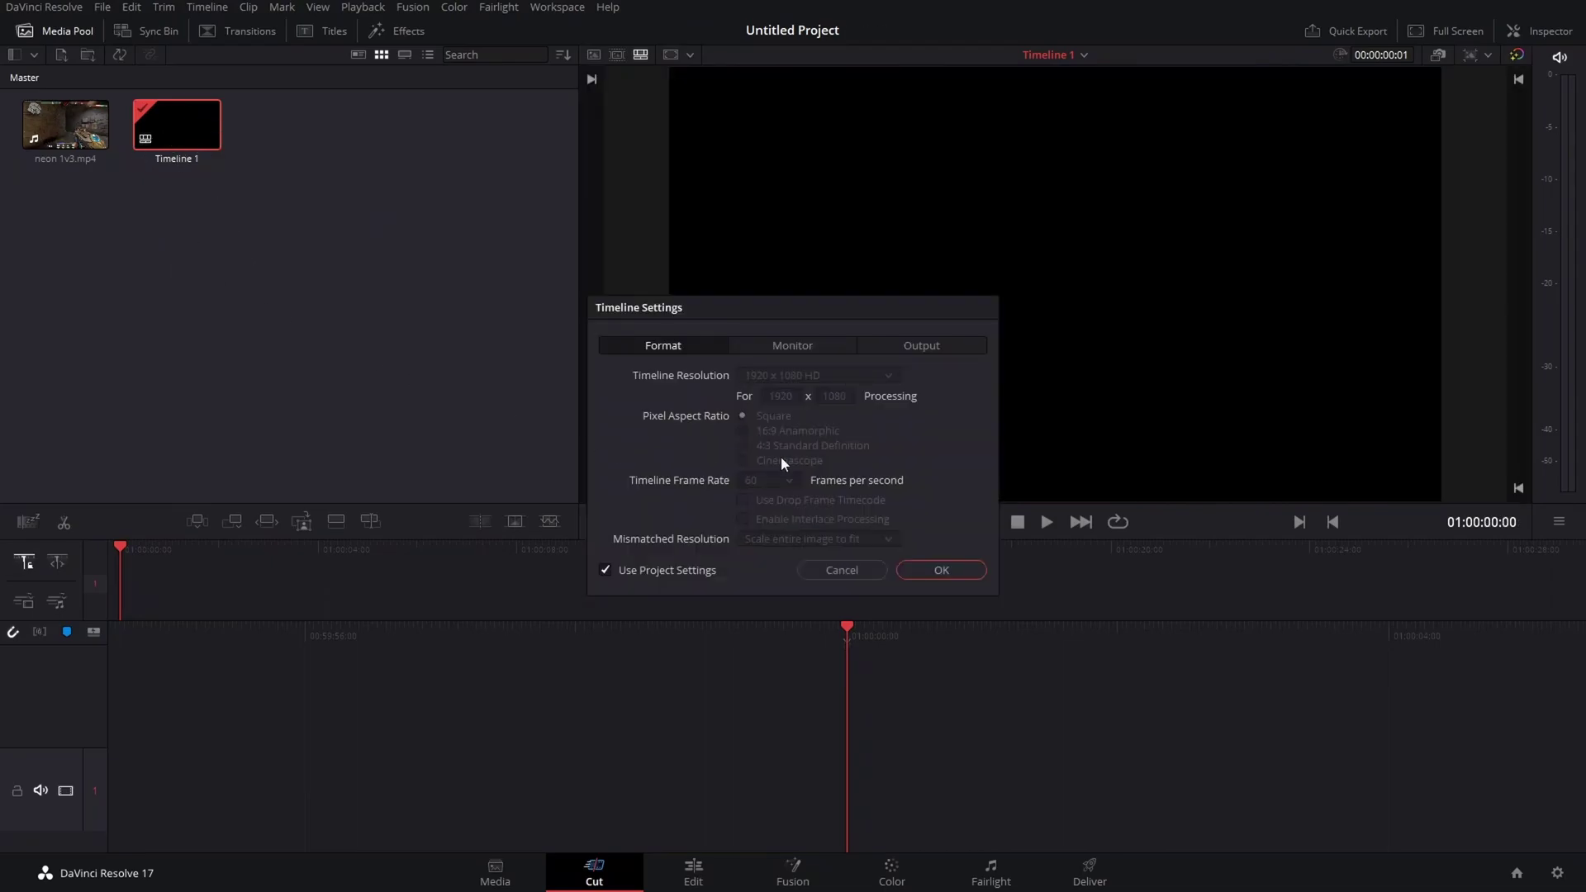
click(610, 567)
click(795, 377)
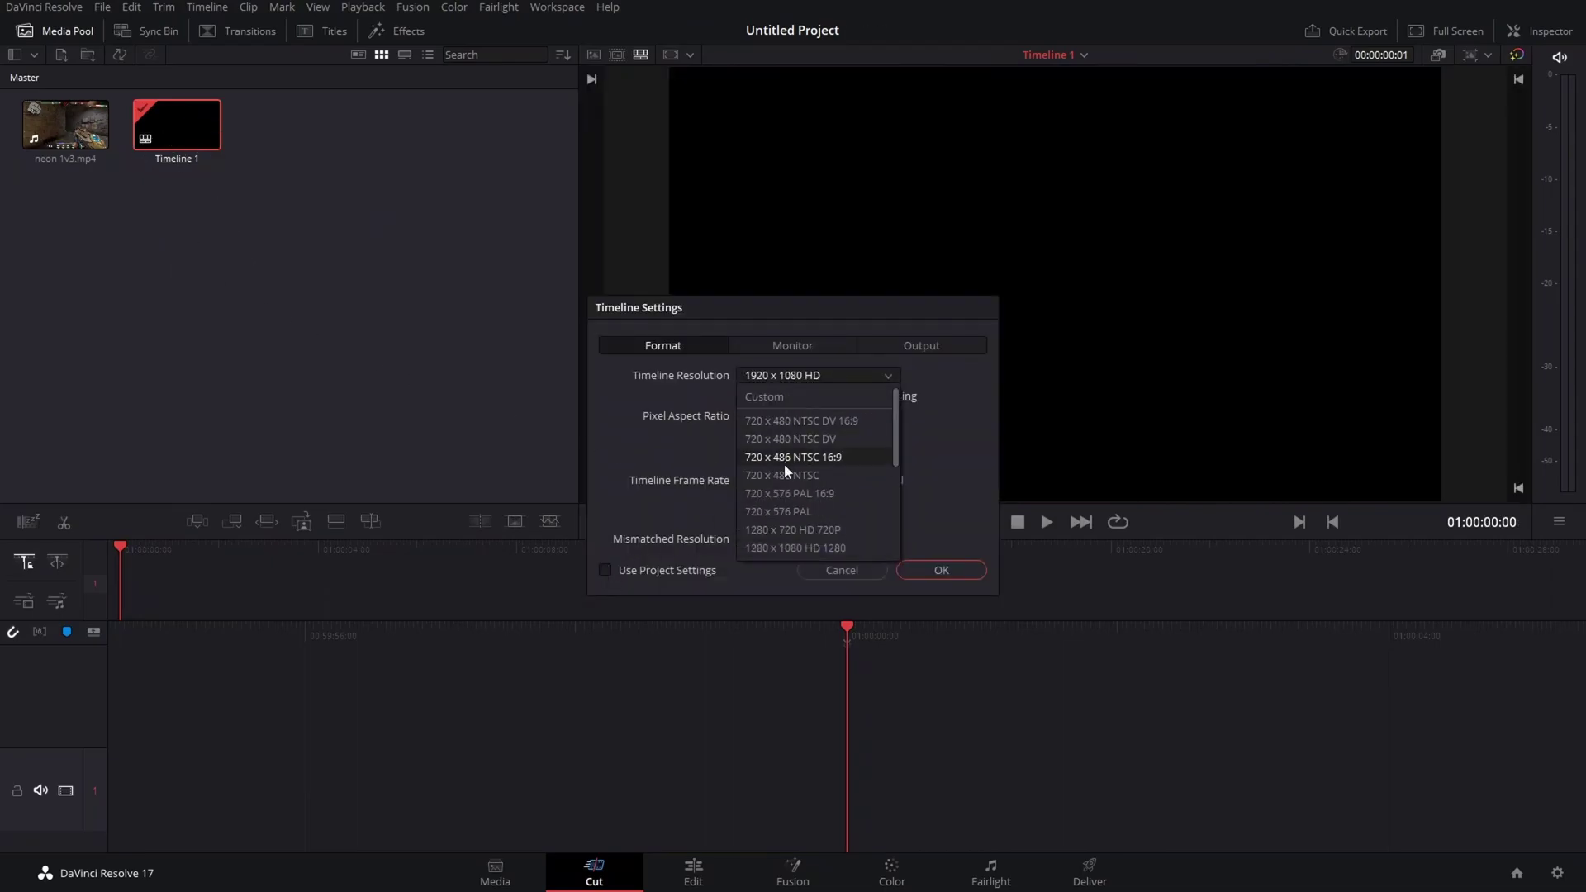
click(781, 397)
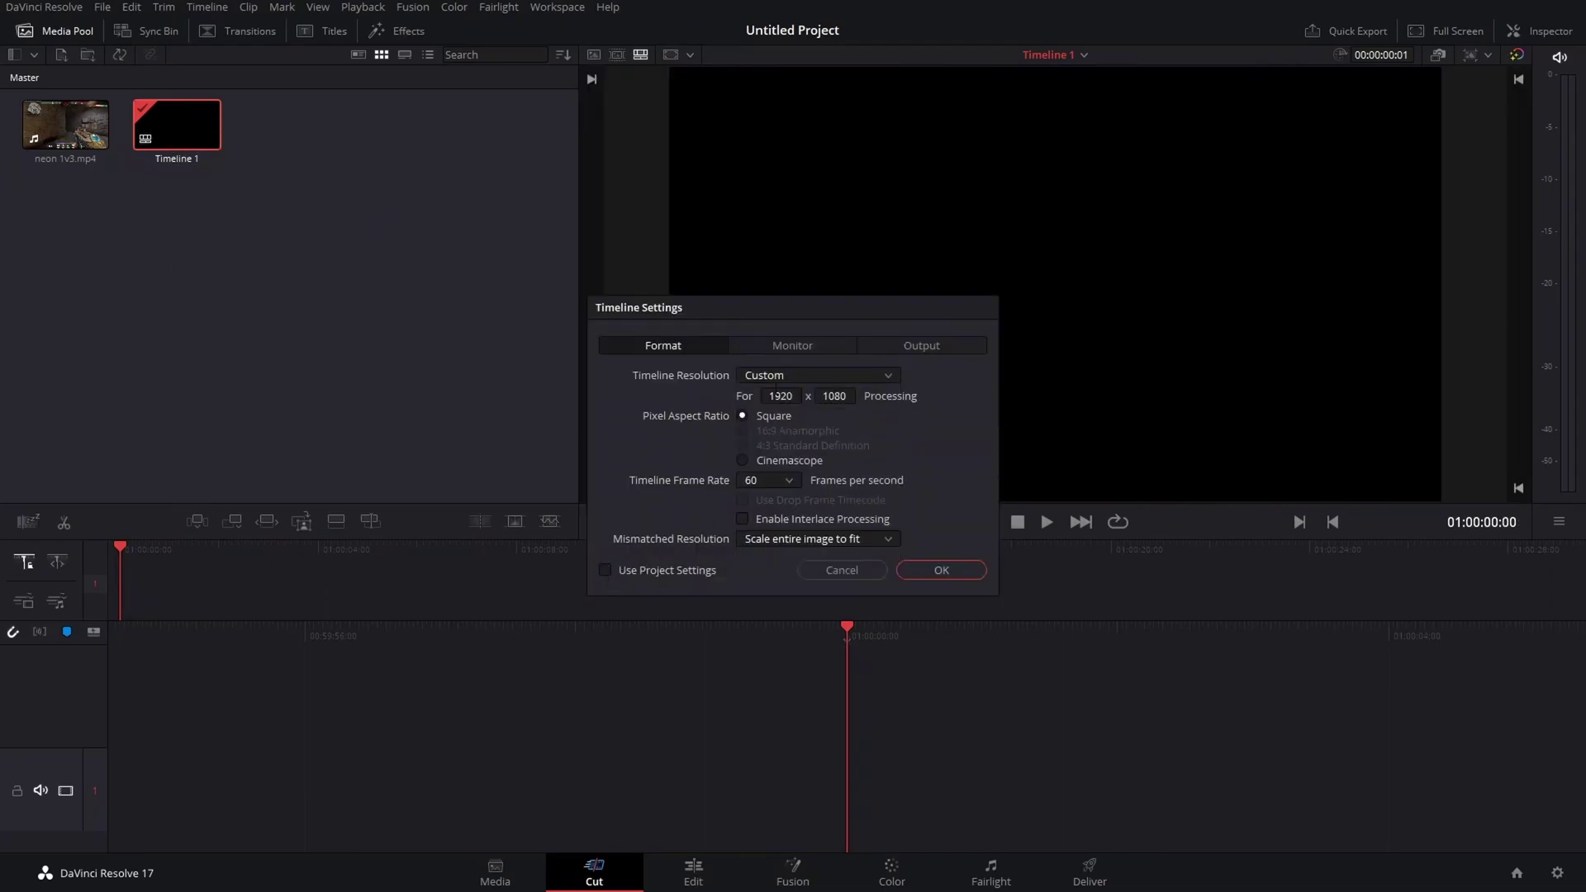
double_click(771, 402)
click(904, 571)
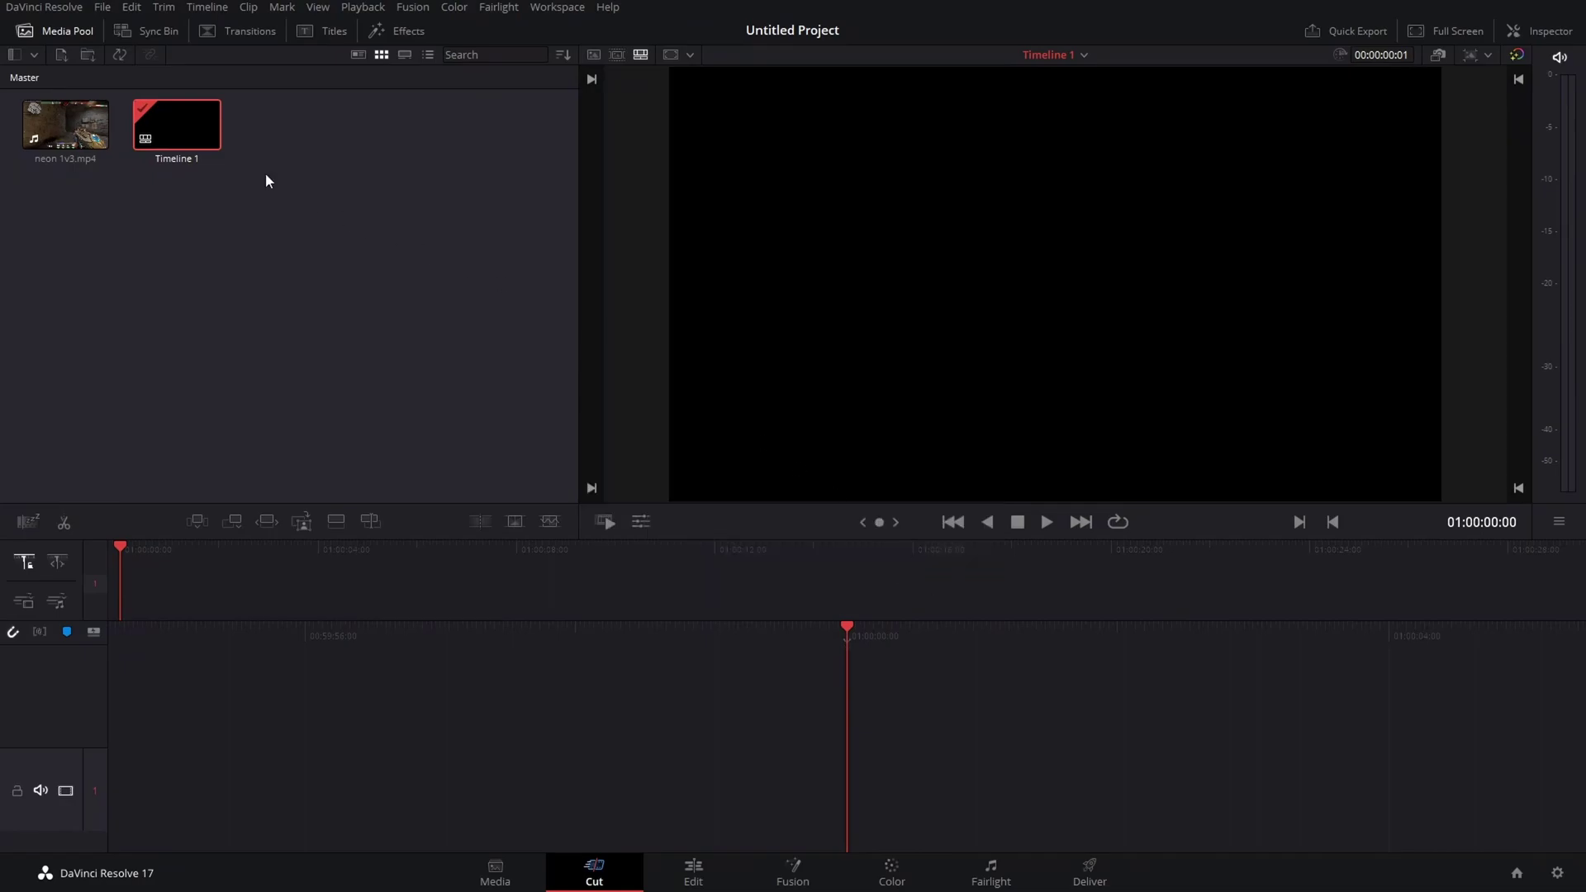
drag(66, 124, 843, 698)
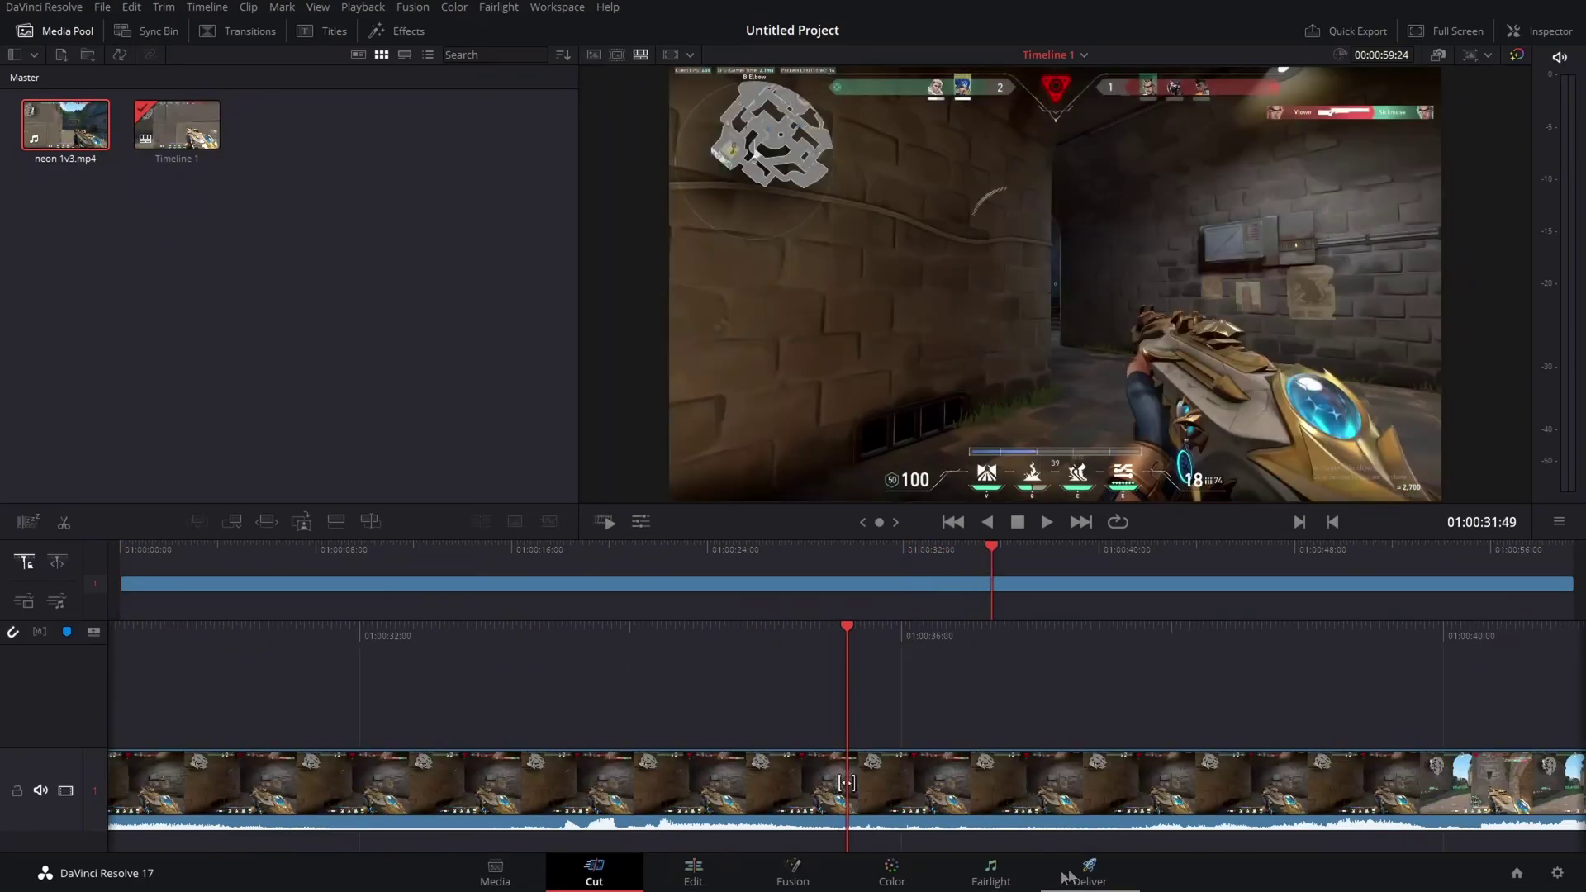
- On the Deliver page, set the render container format to MP4
click(1089, 872)
scroll(157, 326, down, 3)
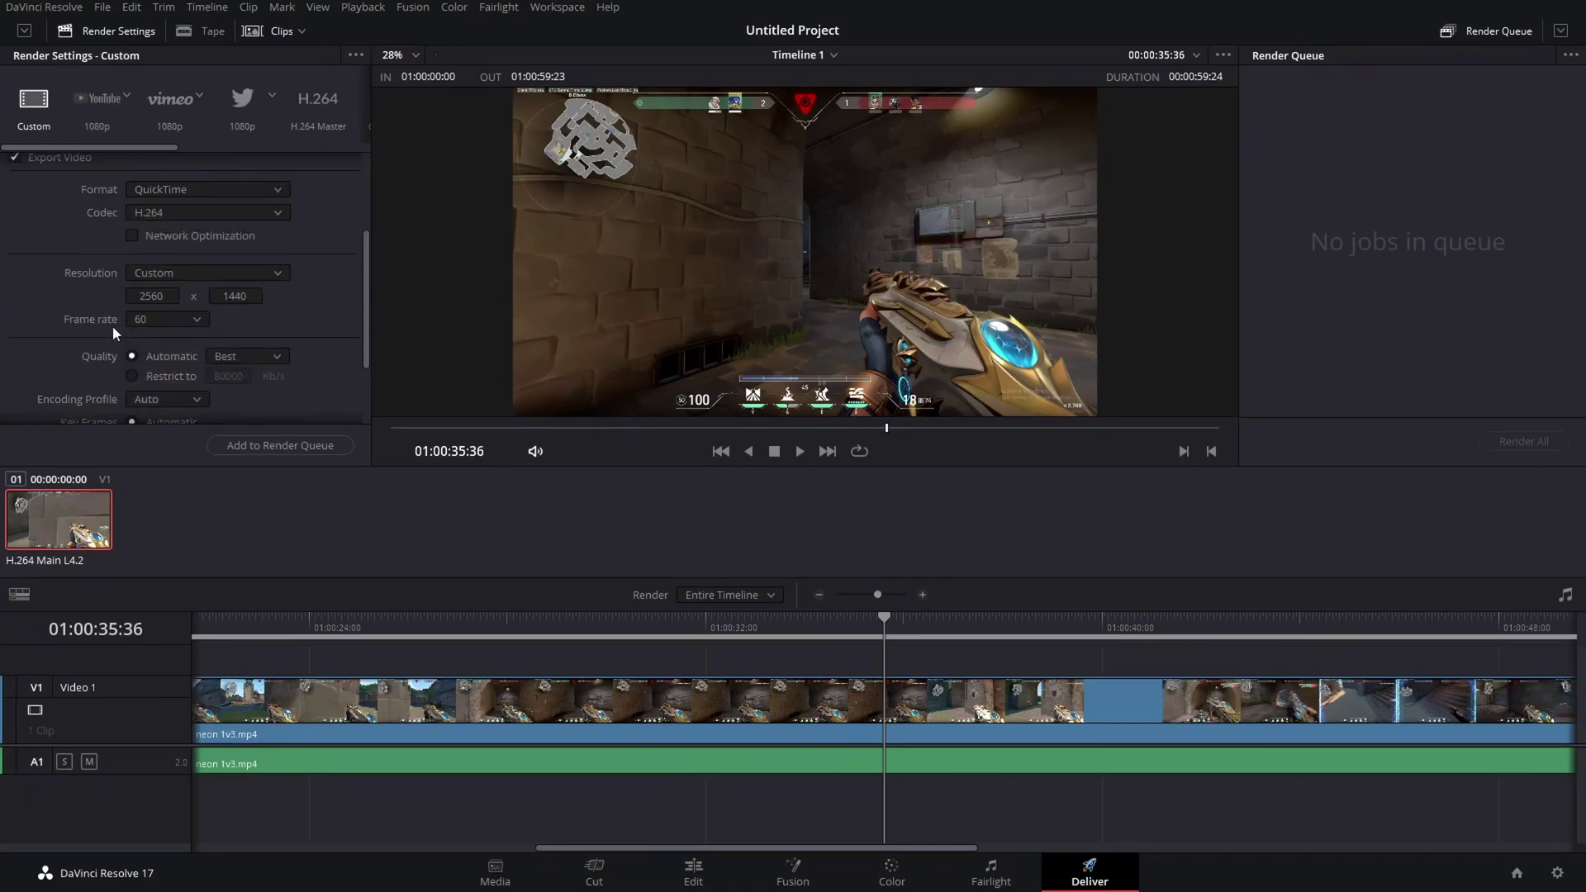
click(164, 190)
click(156, 301)
click(174, 189)
click(157, 320)
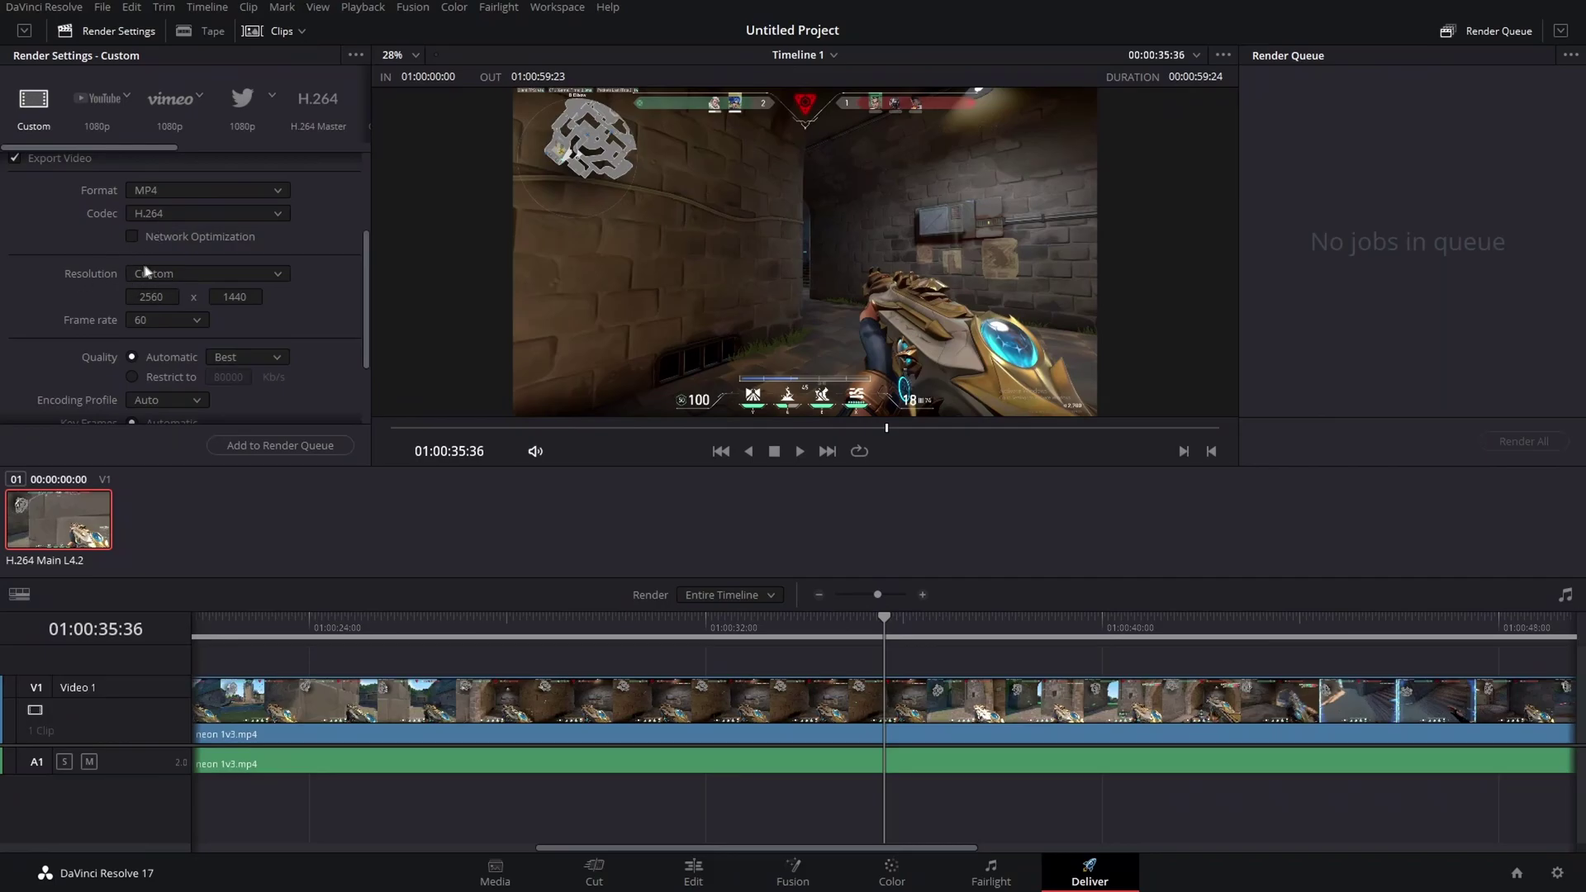
scroll(61, 336, down, 3)
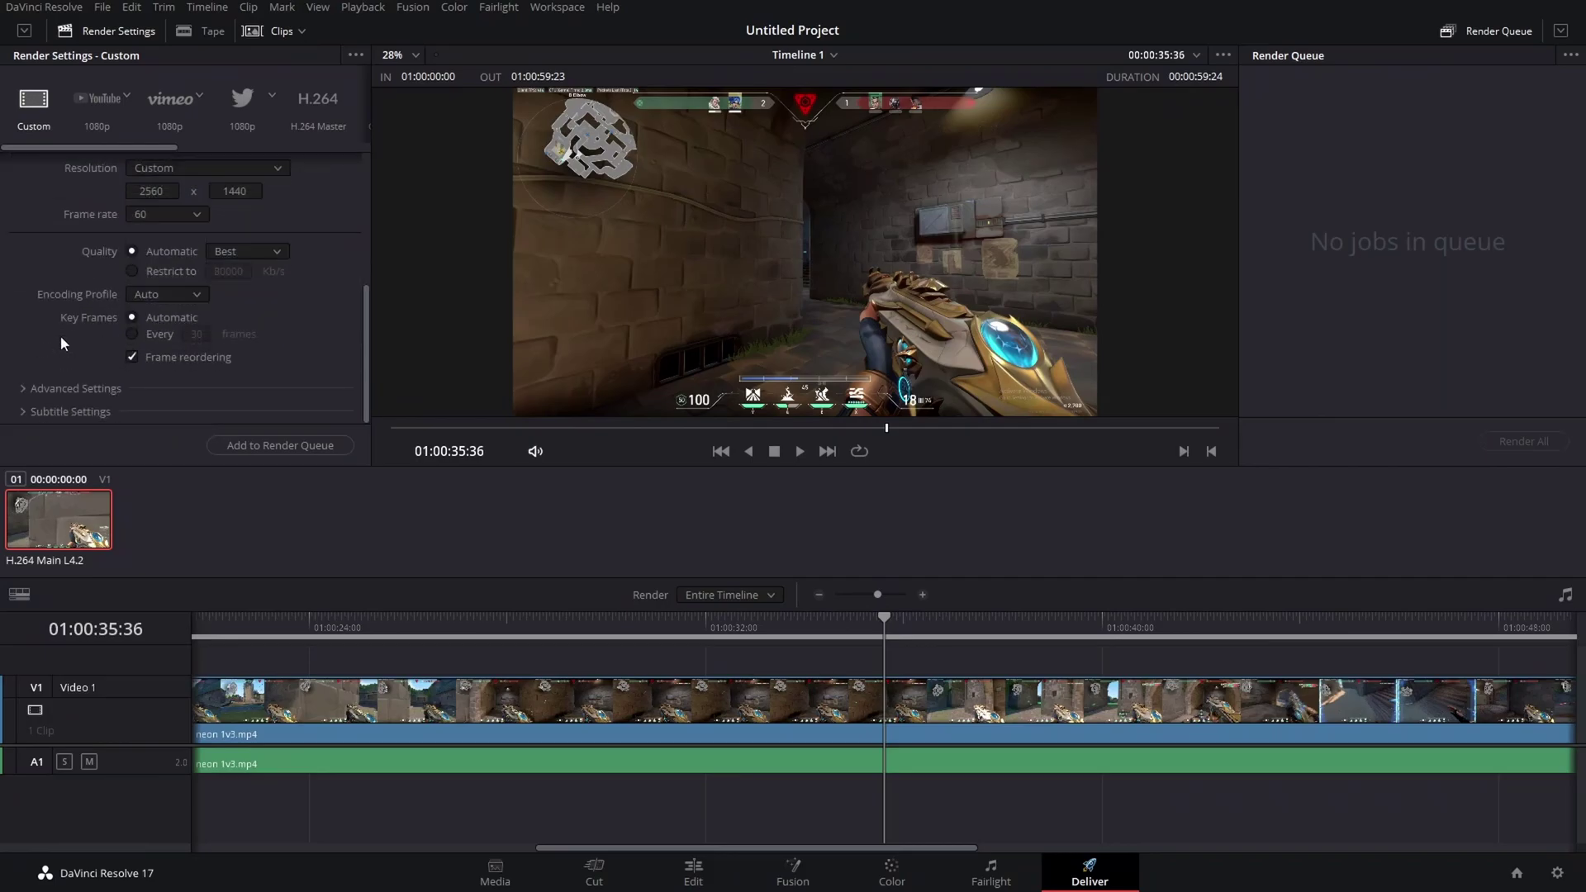
- Restrict the H.264 render bitrate to 45000 Kb/s instead of 80000
click(137, 269)
click(240, 270)
key(BackSpace)
key(BackSpace)
key(BackSpace)
key(BackSpace)
key(BackSpace)
text(45000)
key(Return)
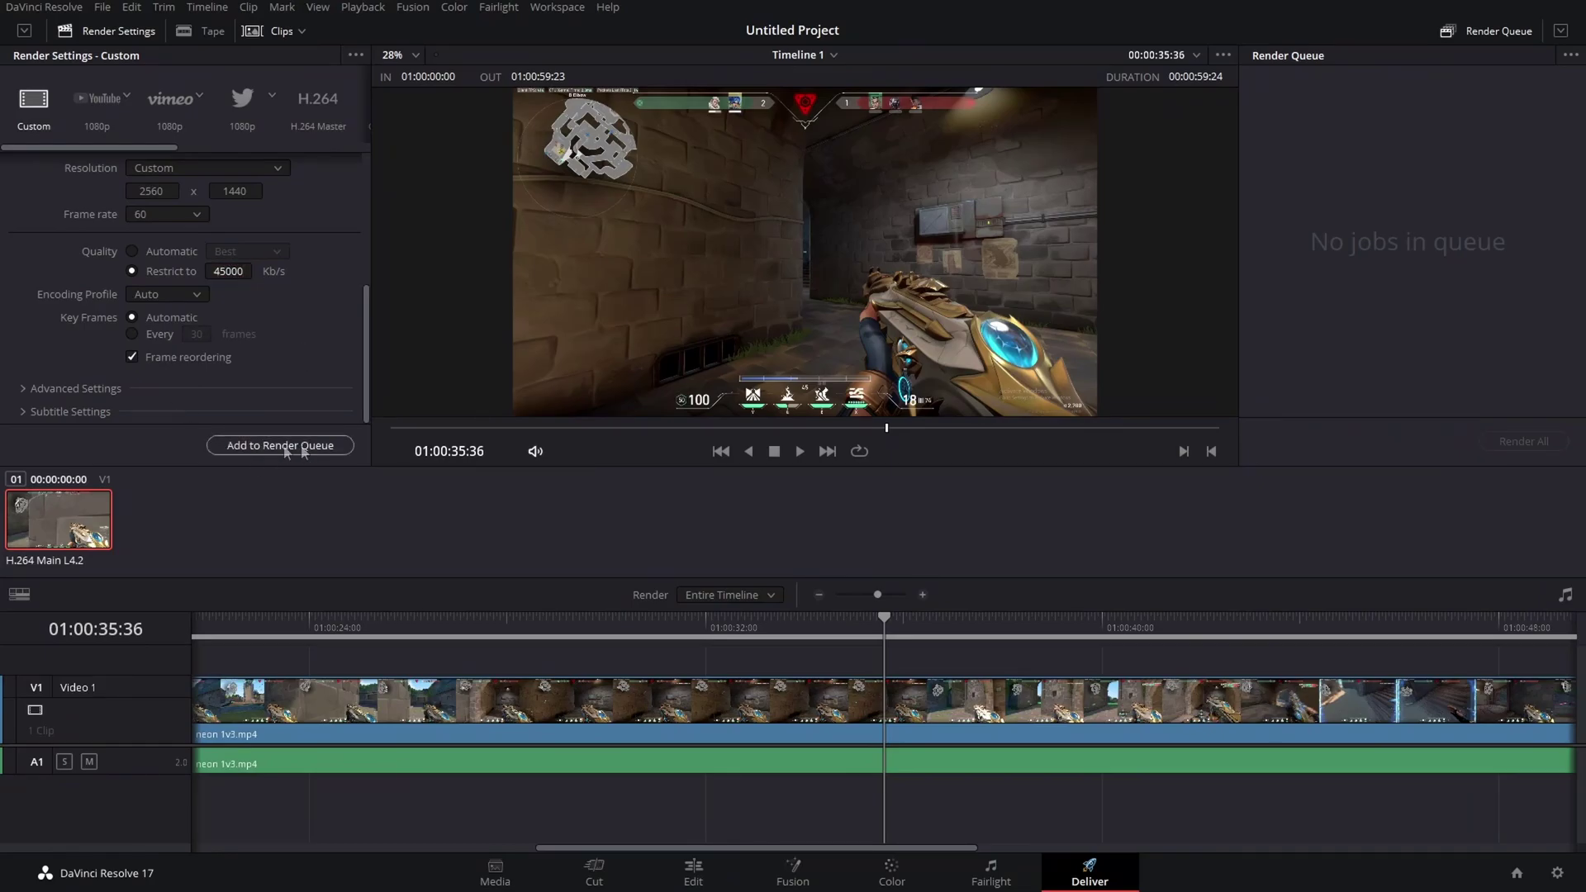
scroll(223, 227, up, 5)
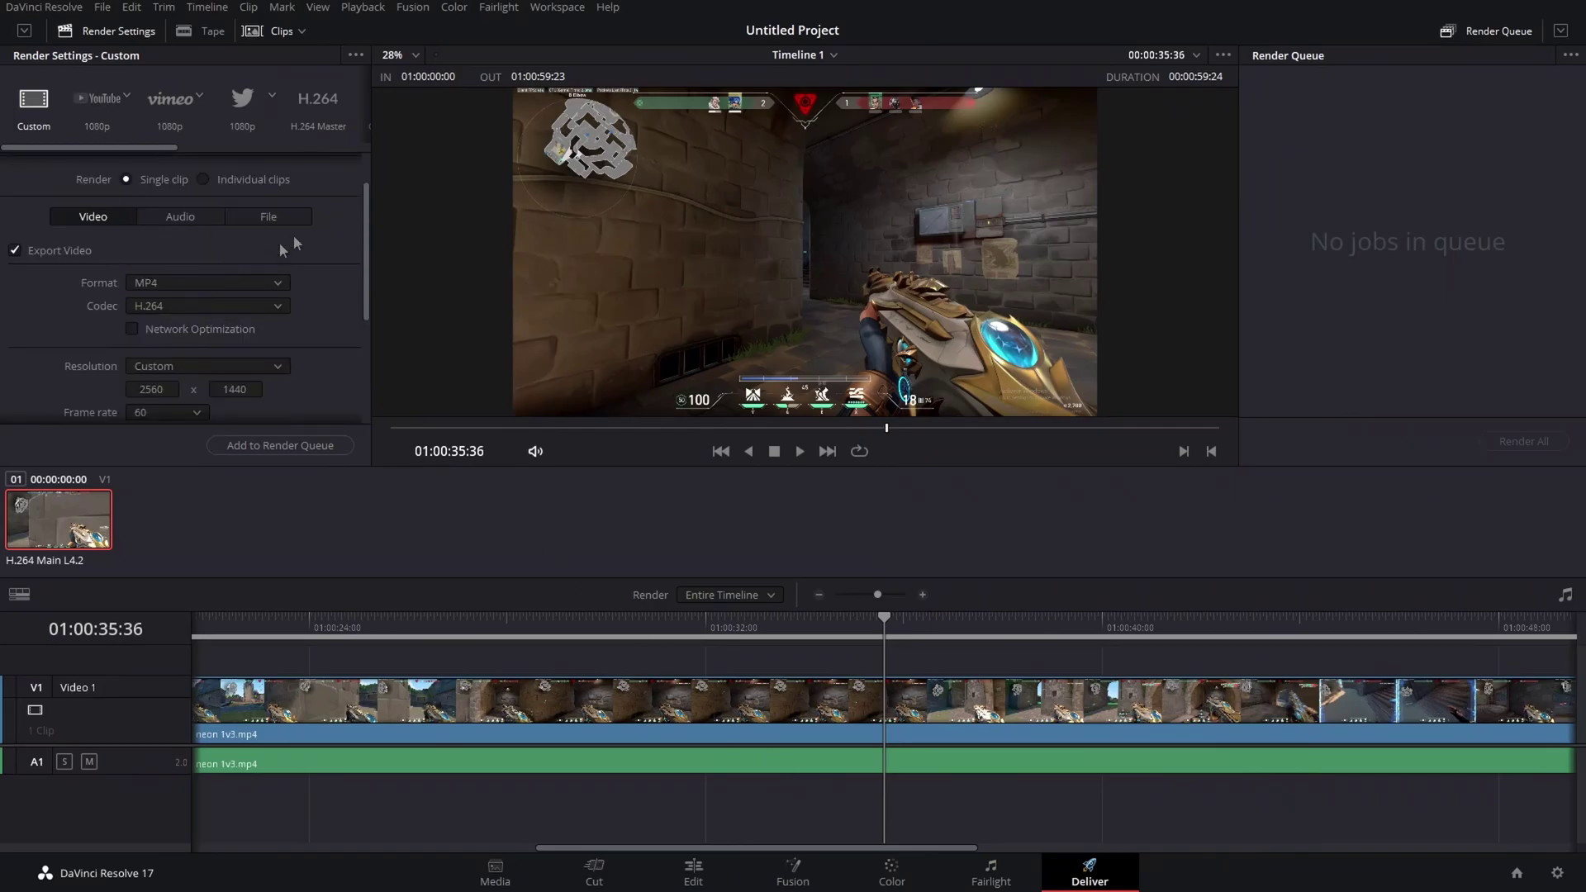
scroll(230, 361, up, 2)
scroll(132, 218, down, 5)
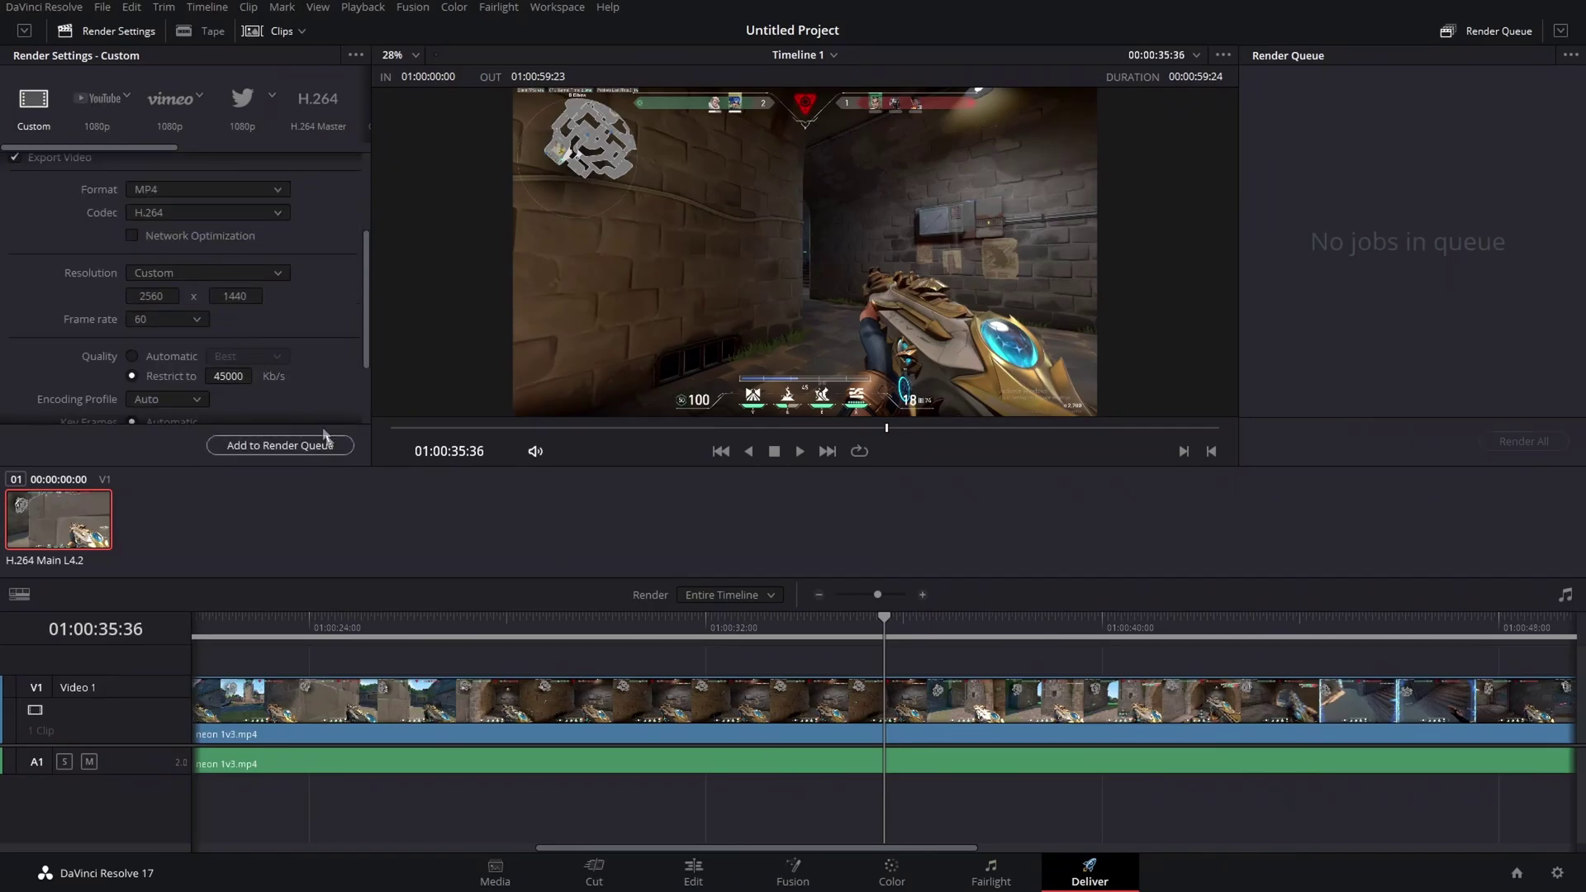
click(44, 6)
- Quit Resolve by answering the save prompt, then shift the OBS window slightly right
click(49, 116)
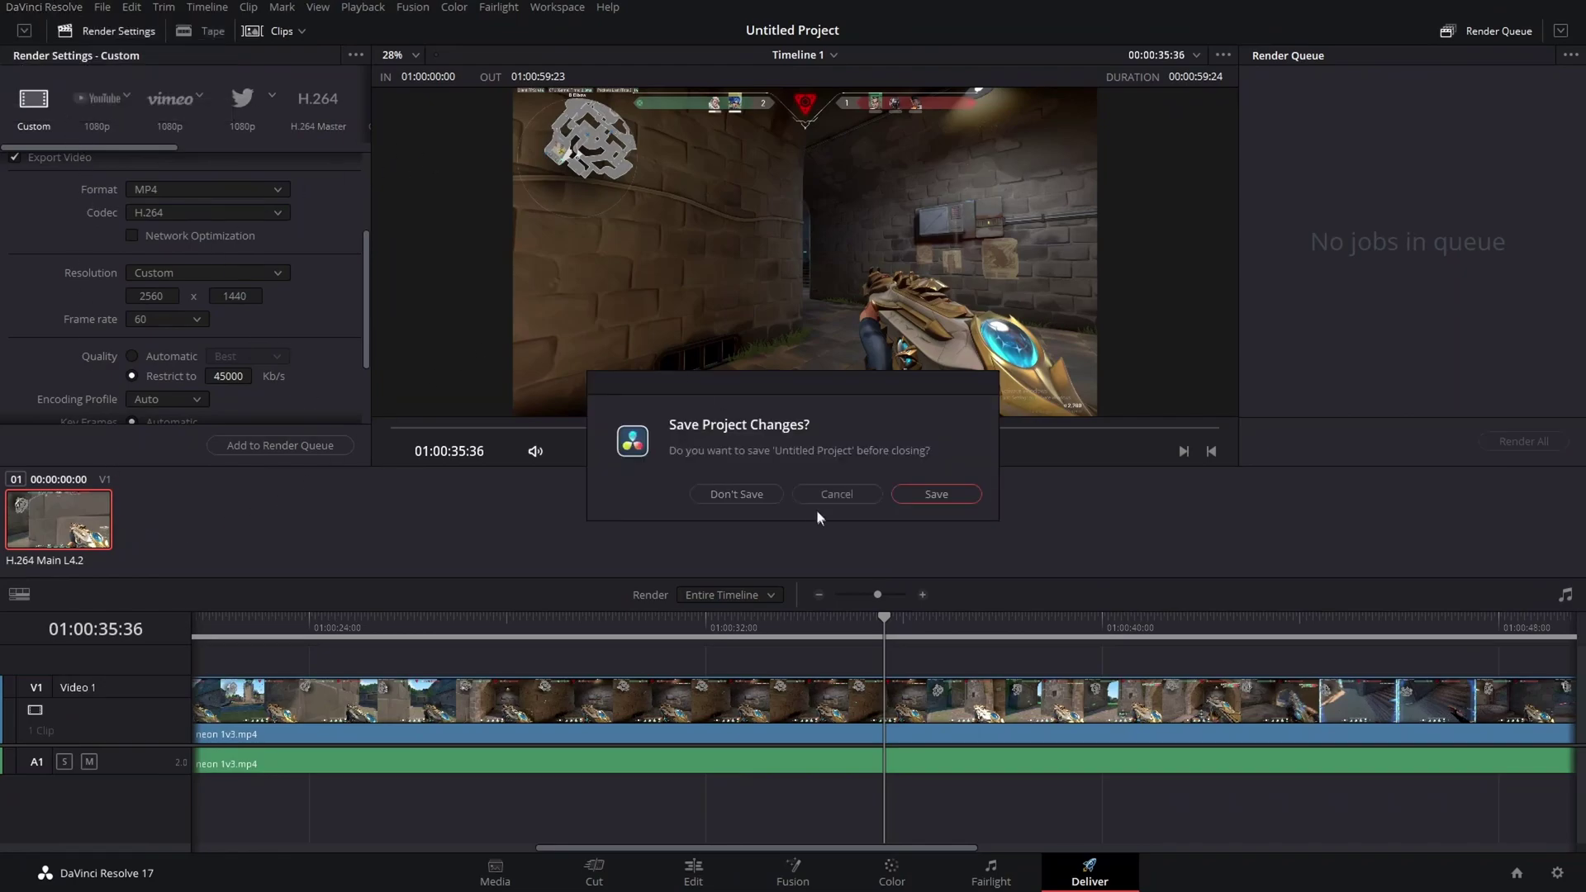
click(712, 494)
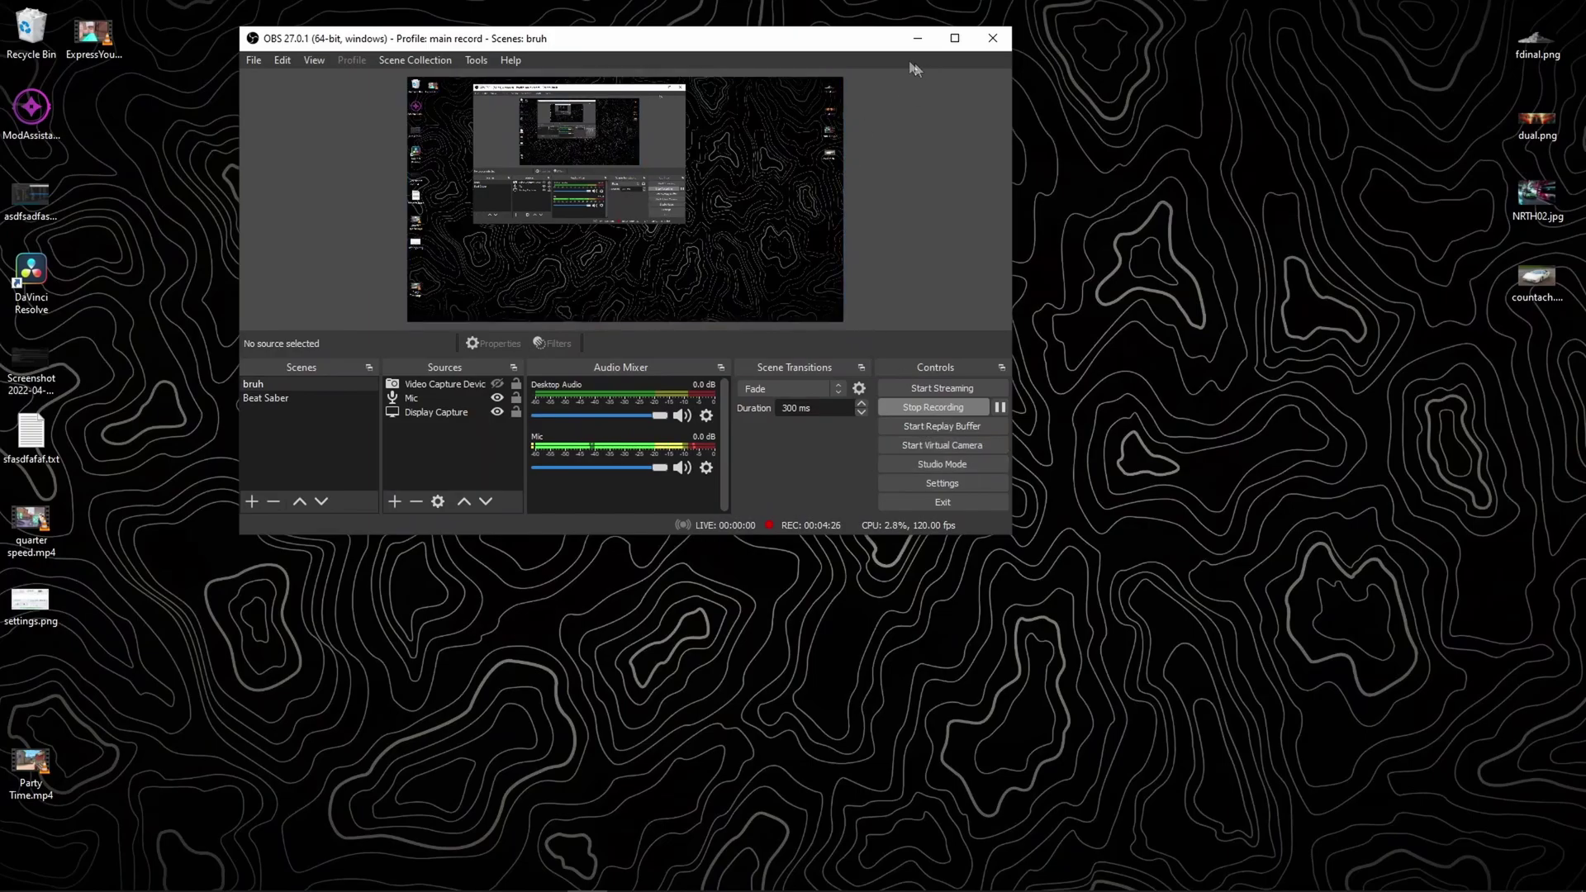
drag(829, 51, 944, 58)
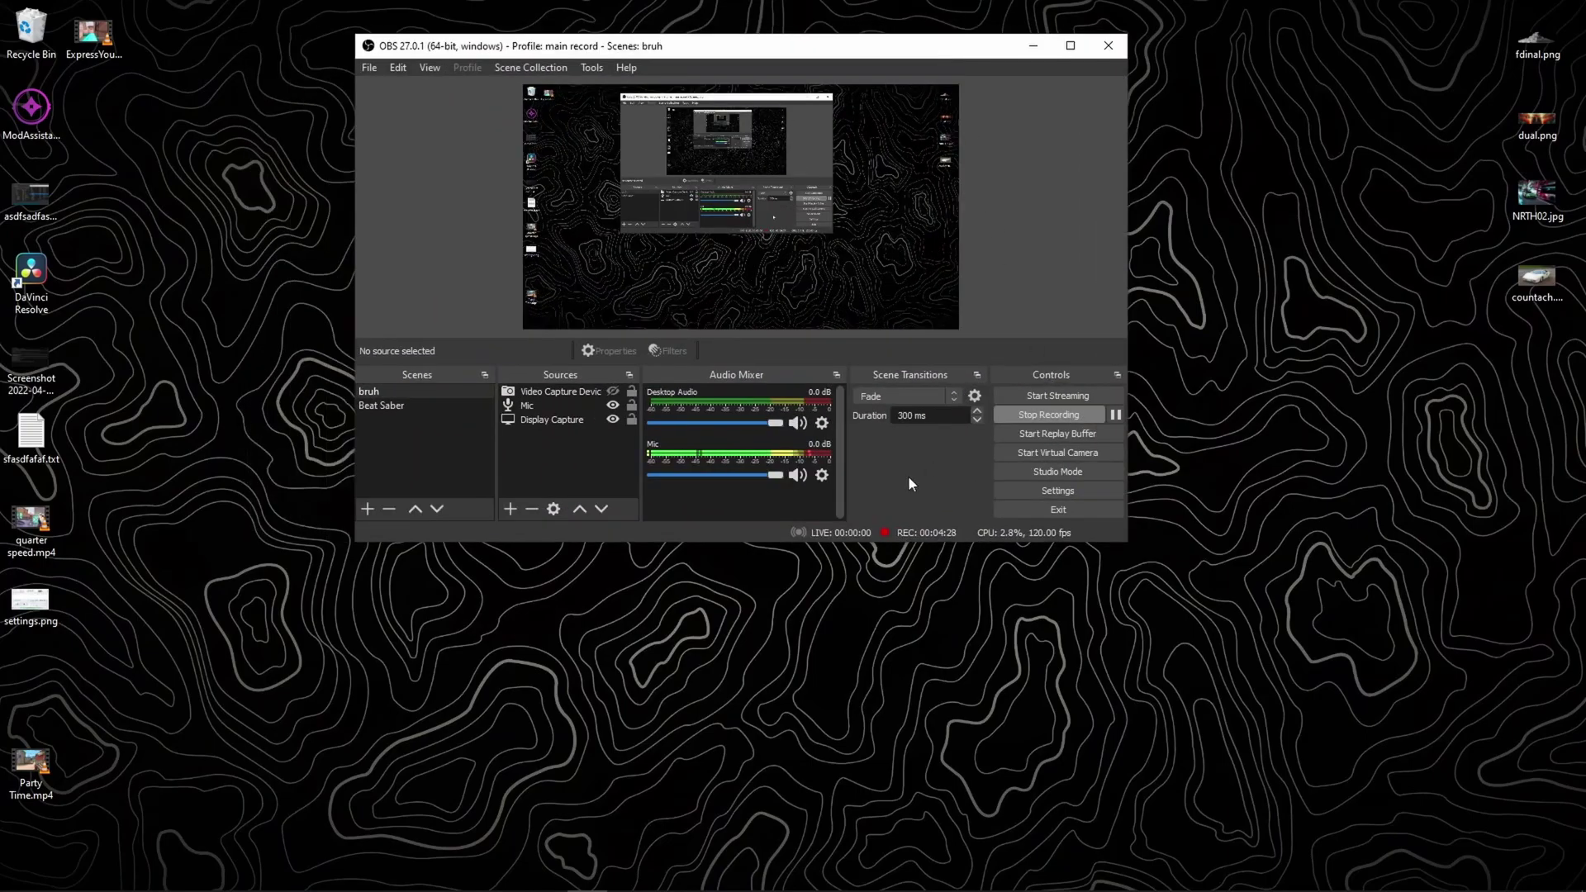